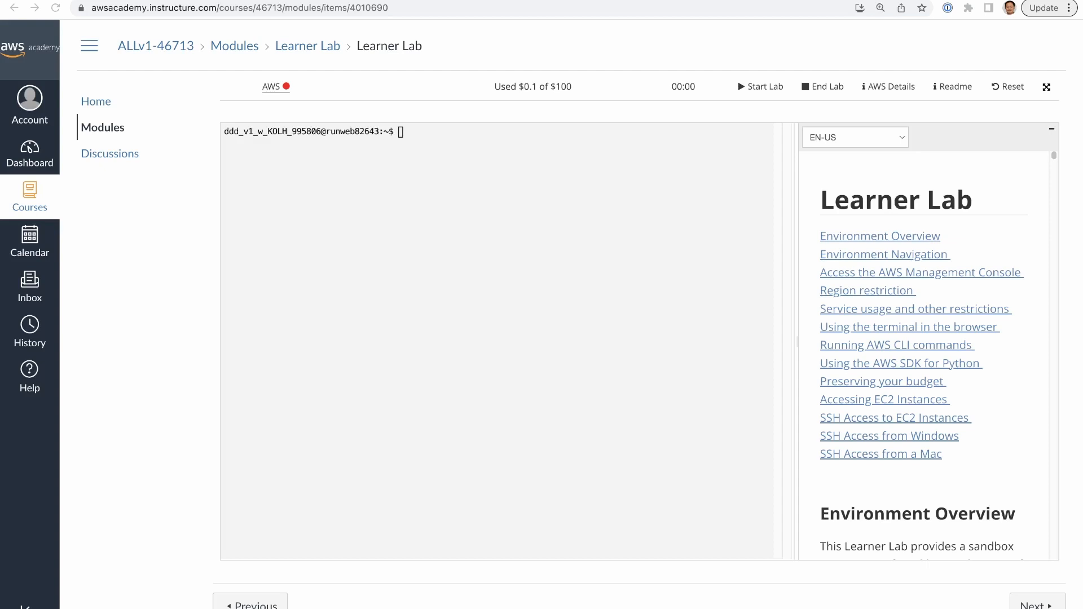
- Start the Learner Lab session and open the EC2 service in the AWS Management Console
click(761, 87)
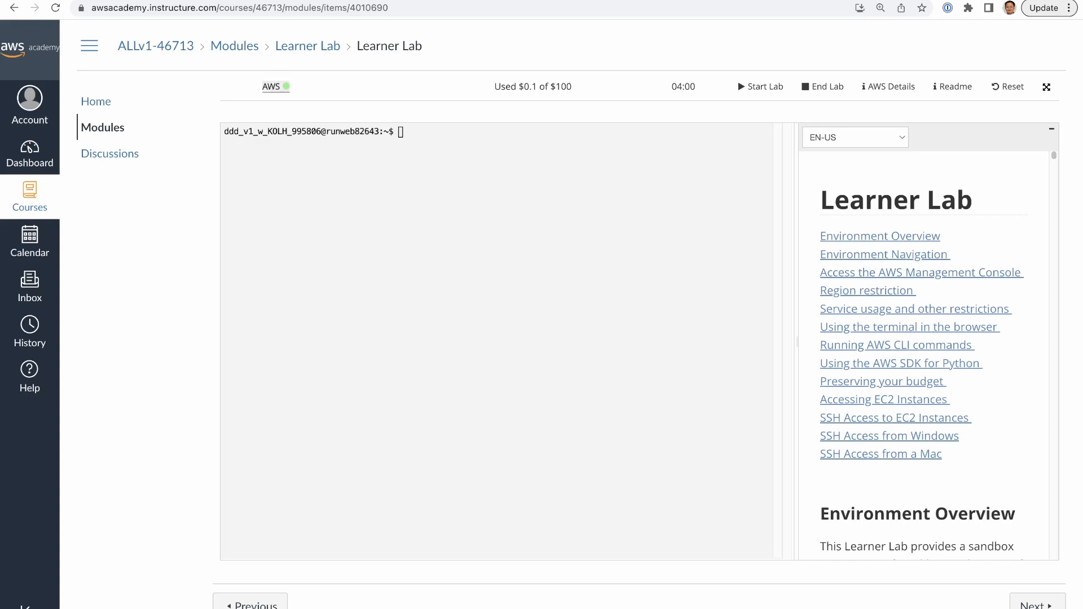
click(271, 87)
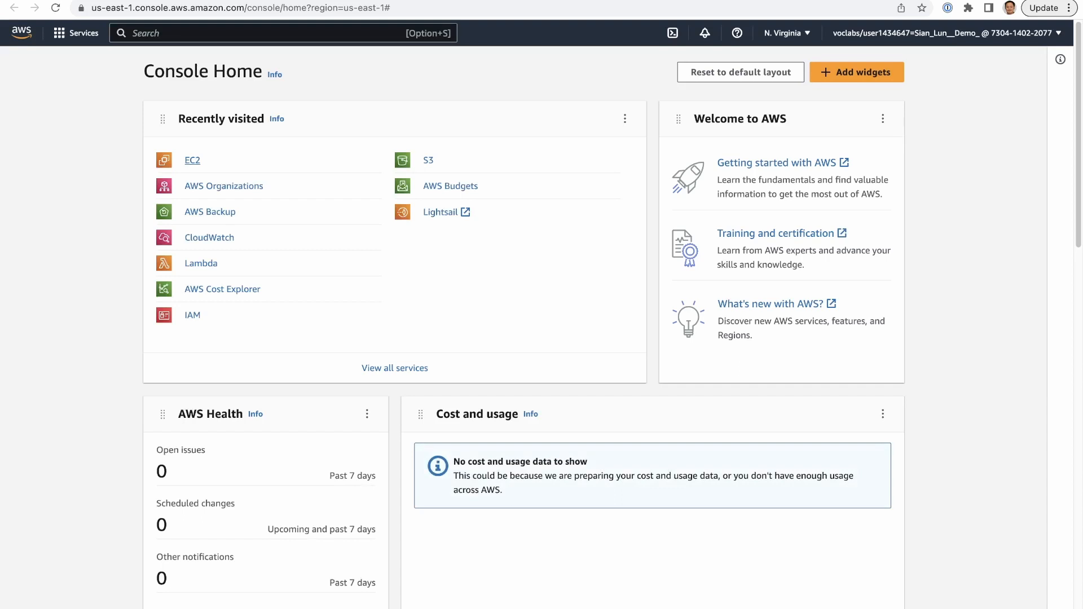
click(192, 160)
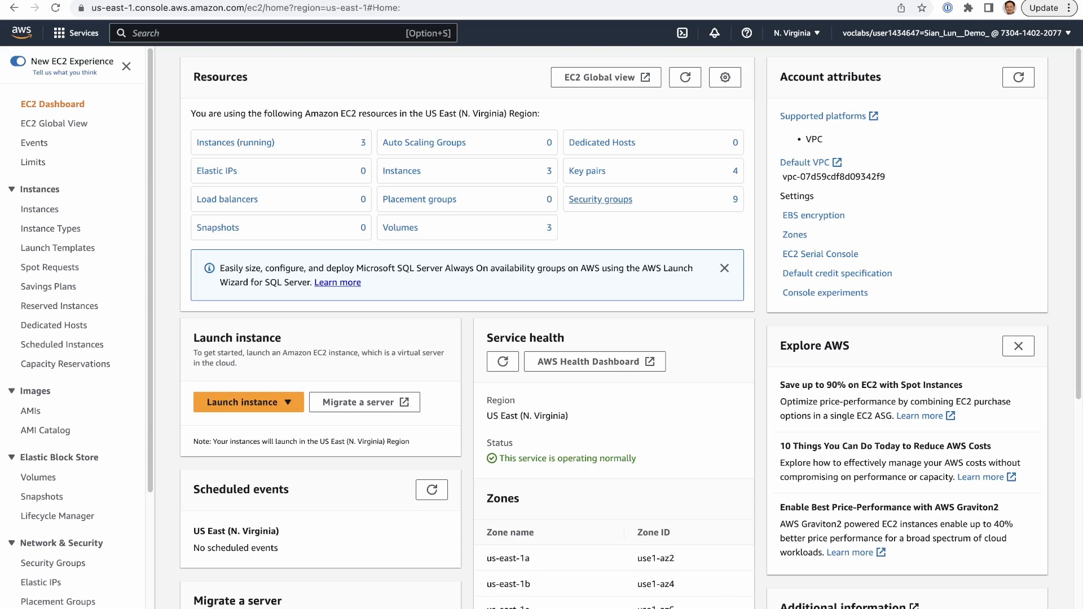
- Search the public Amazon Machine Images for SunU-Hadoop
click(600, 199)
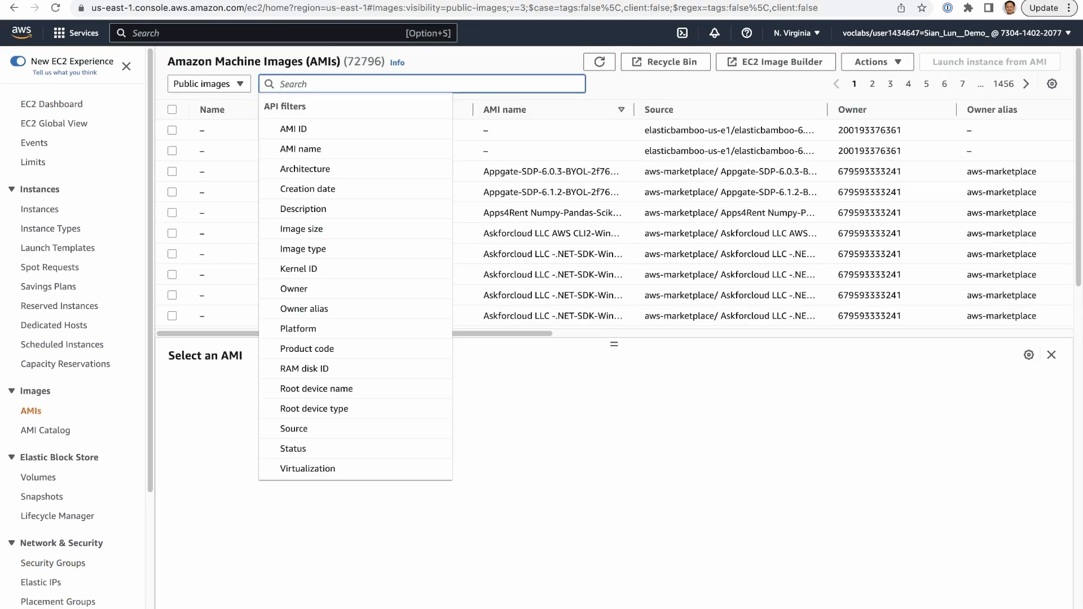
text(Su)
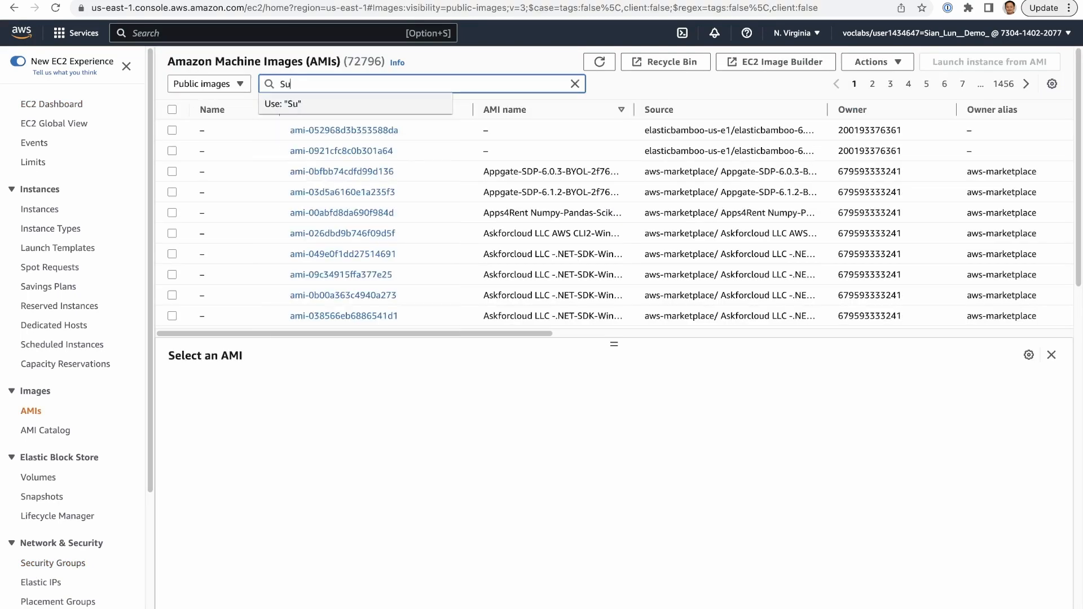
text(nU-Hadoop)
key(Return)
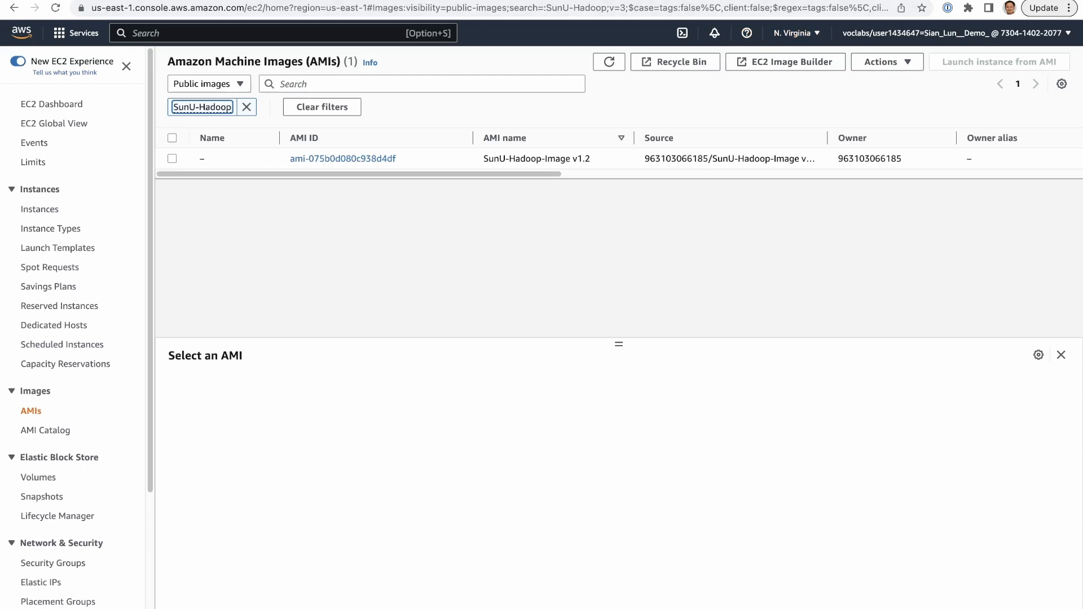
- Begin launching an instance from the SunU-Hadoop-Image v1.2 AMI and name it Demo Hadoop
click(172, 159)
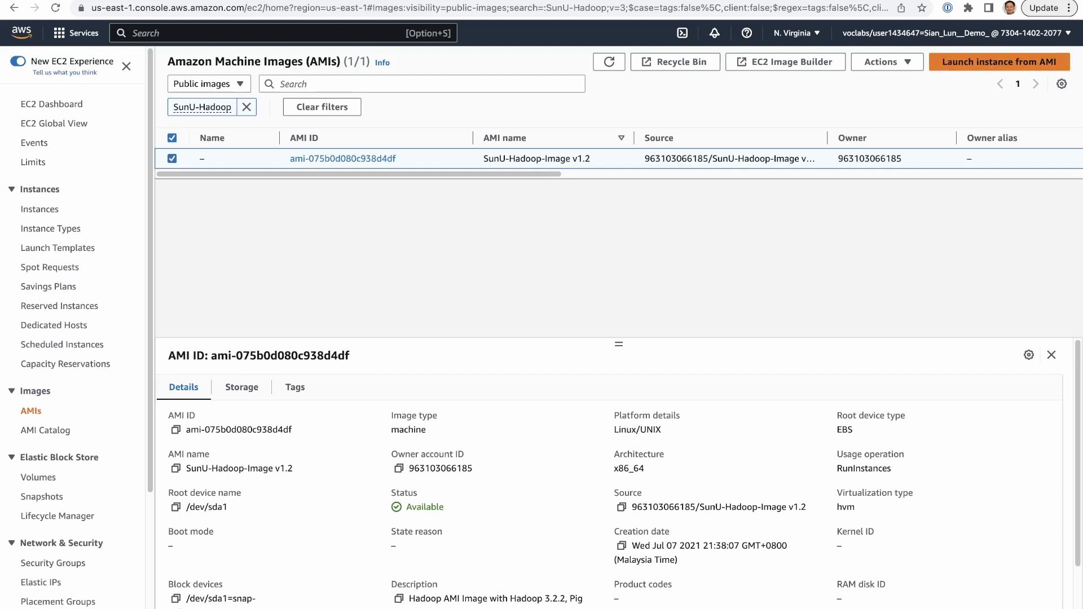
click(999, 62)
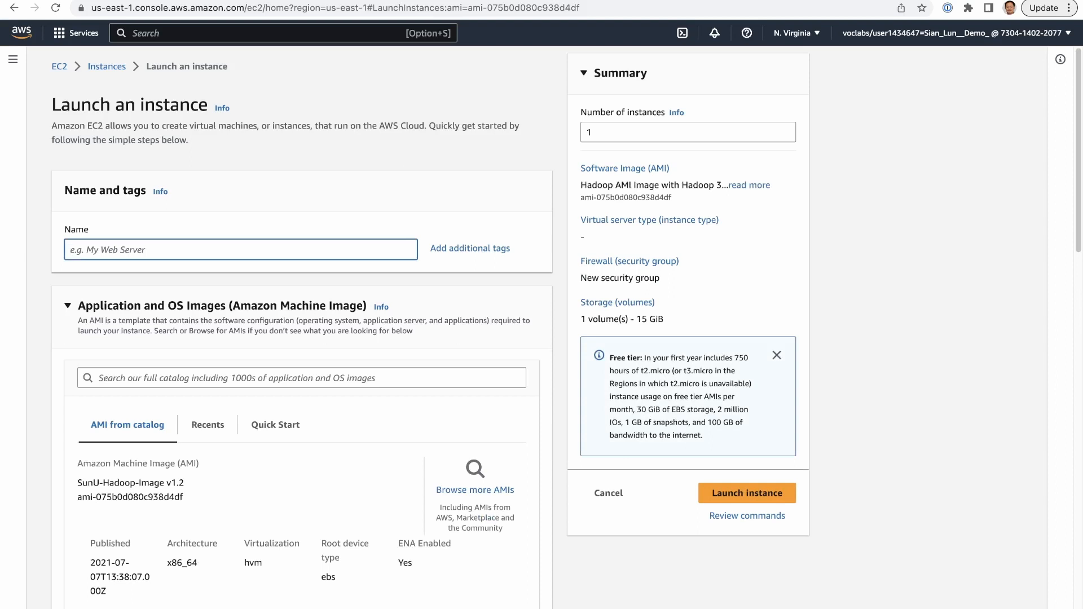
text(Demo Hadoop)
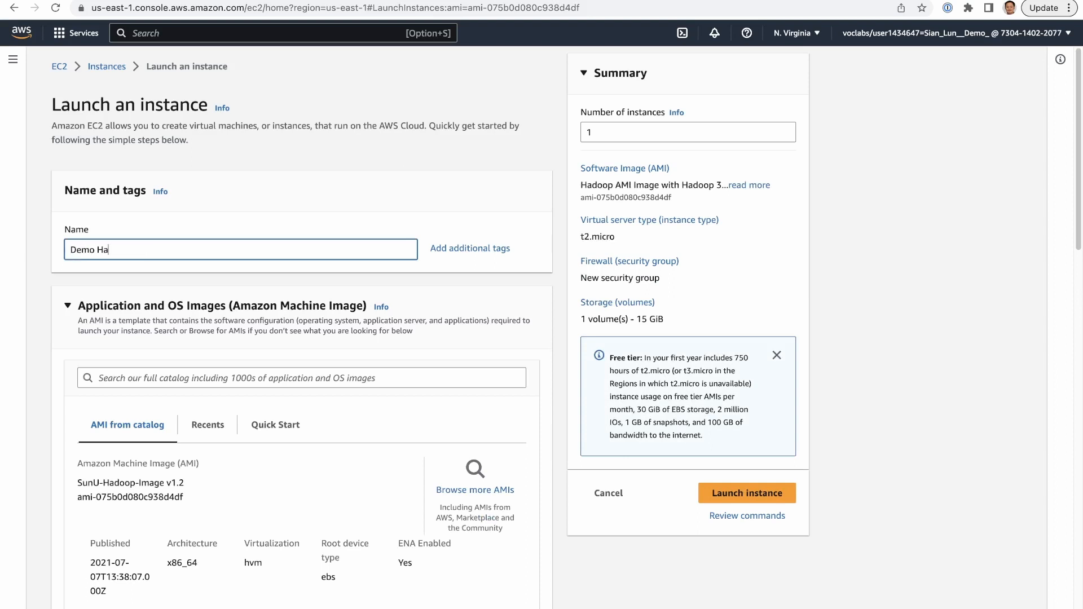
key(BackSpace)
key(BackSpace)
key(BackSpace)
text(oop)
- Choose the existing vockey key pair for logging in to the new instance
scroll(302, 324, down, 2)
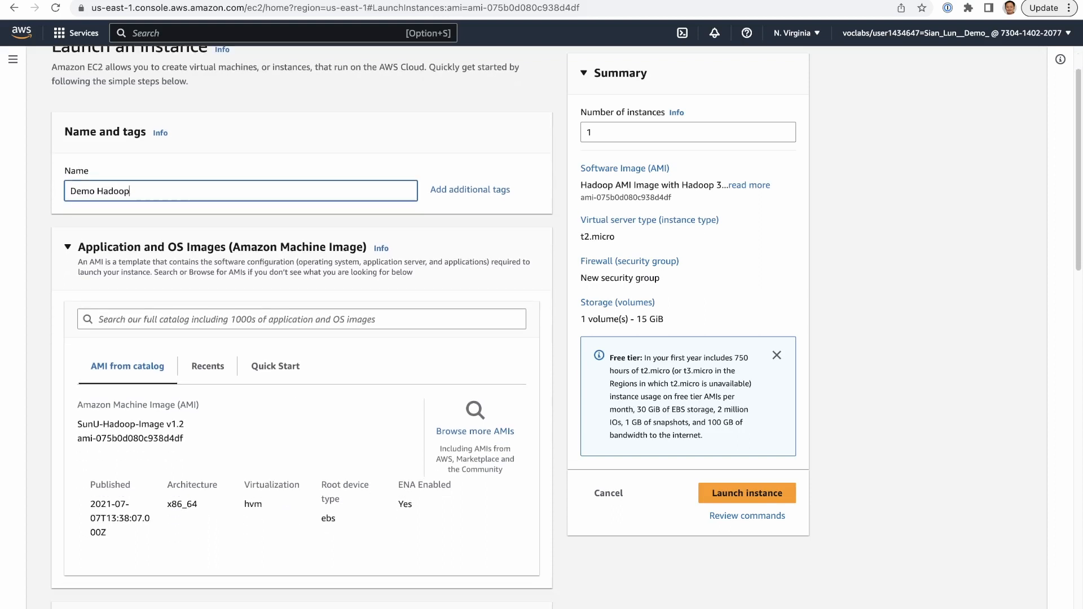
scroll(302, 324, down, 10)
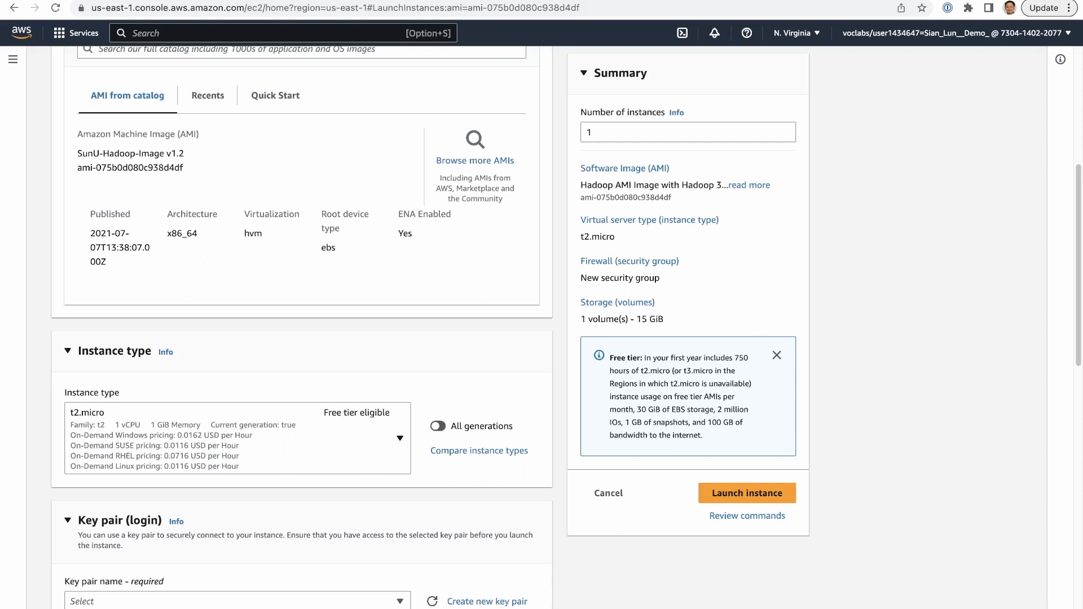
scroll(302, 327, down, 5)
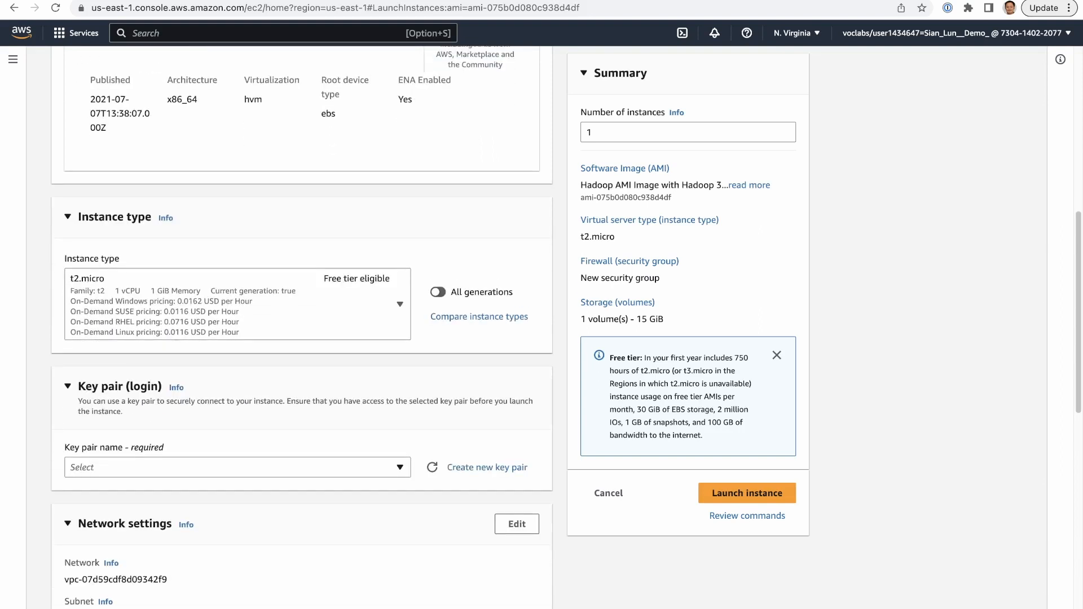
click(238, 467)
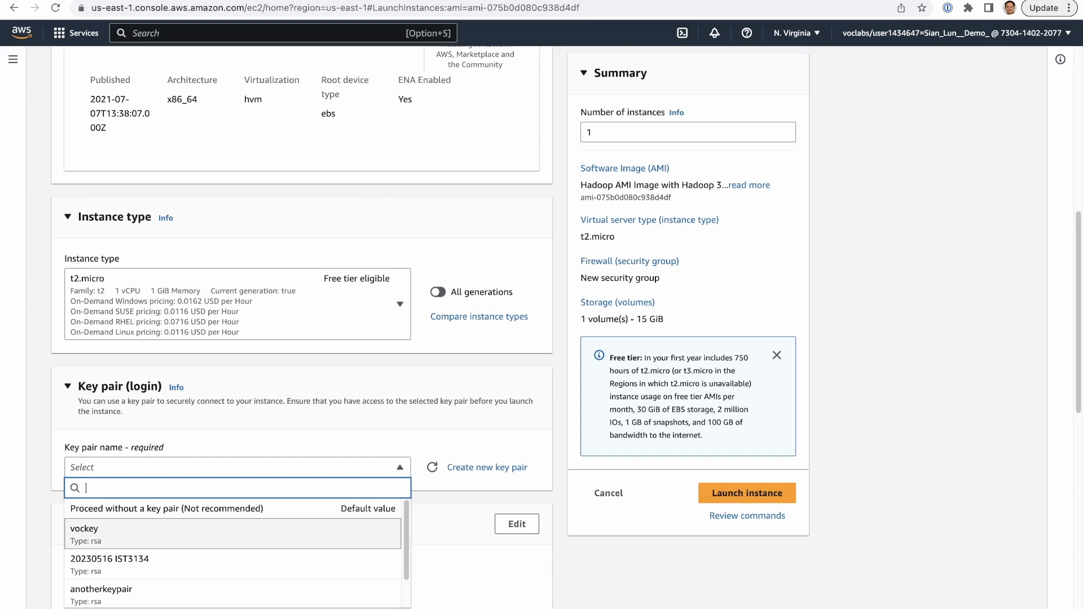
key(Return)
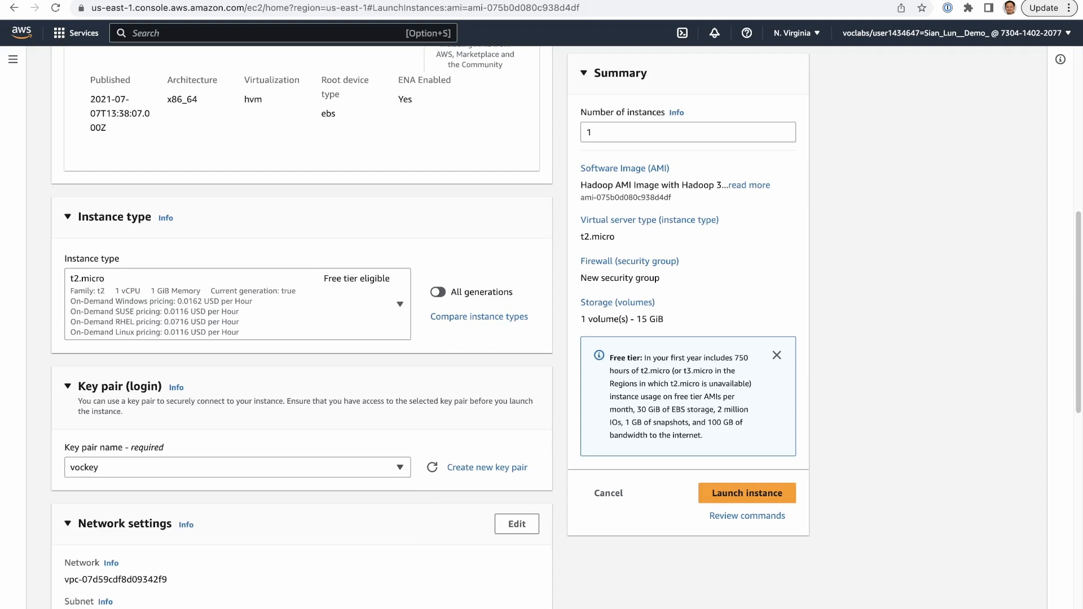
- Assign the existing security group my Hadoop Cluster to the instance in the network settings
scroll(302, 327, down, 1)
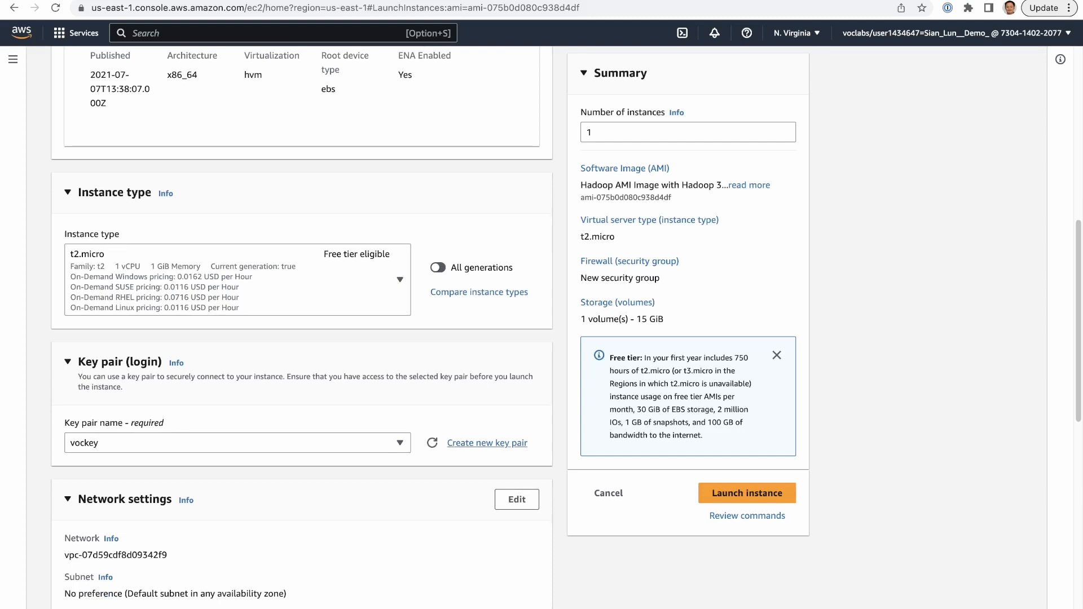
scroll(302, 328, down, 5)
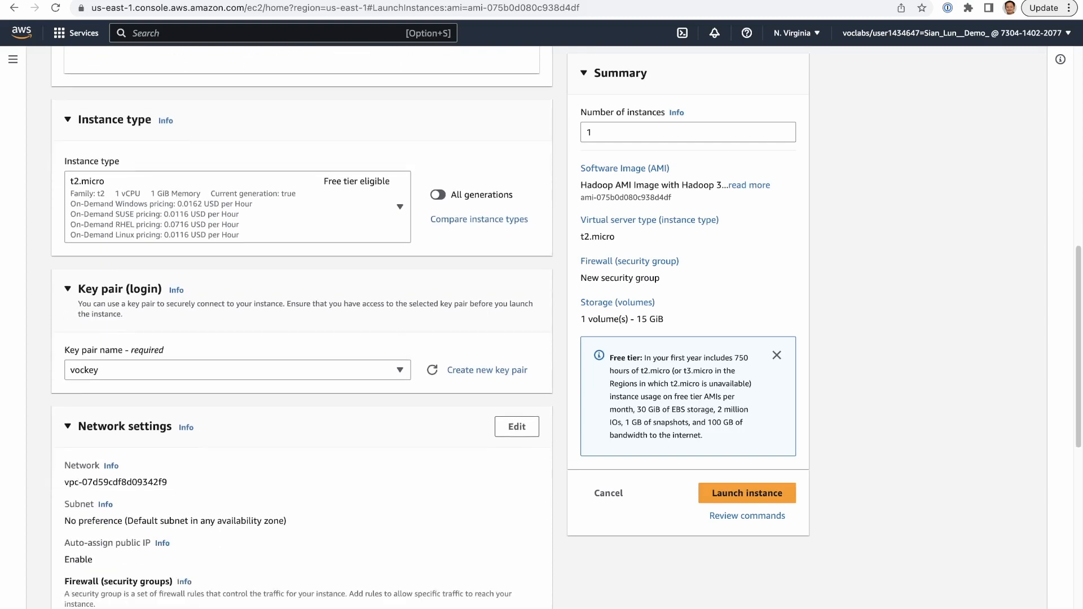
scroll(302, 327, down, 2)
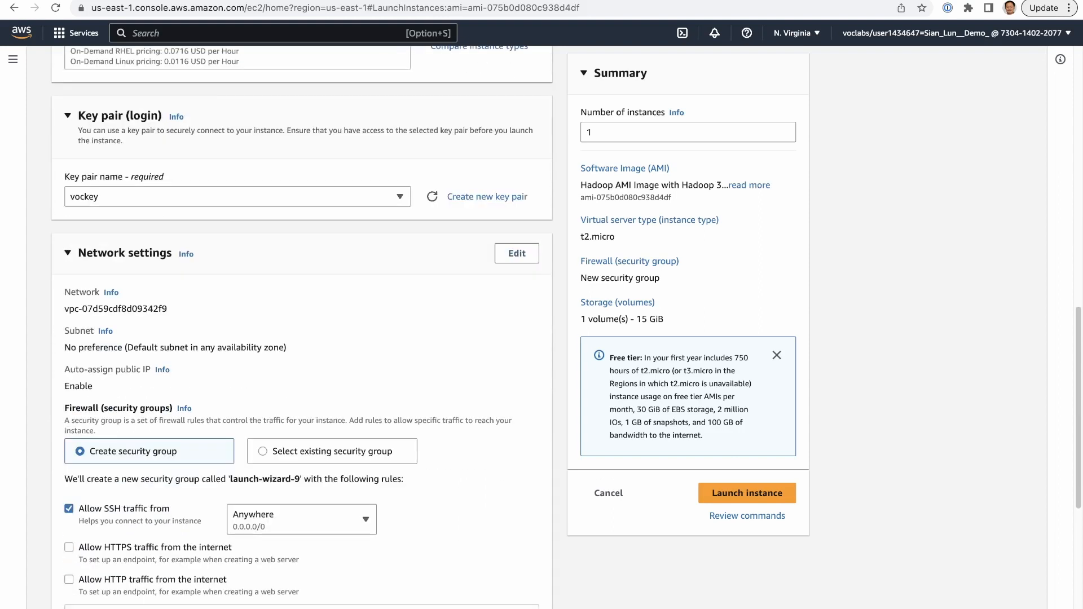
click(263, 451)
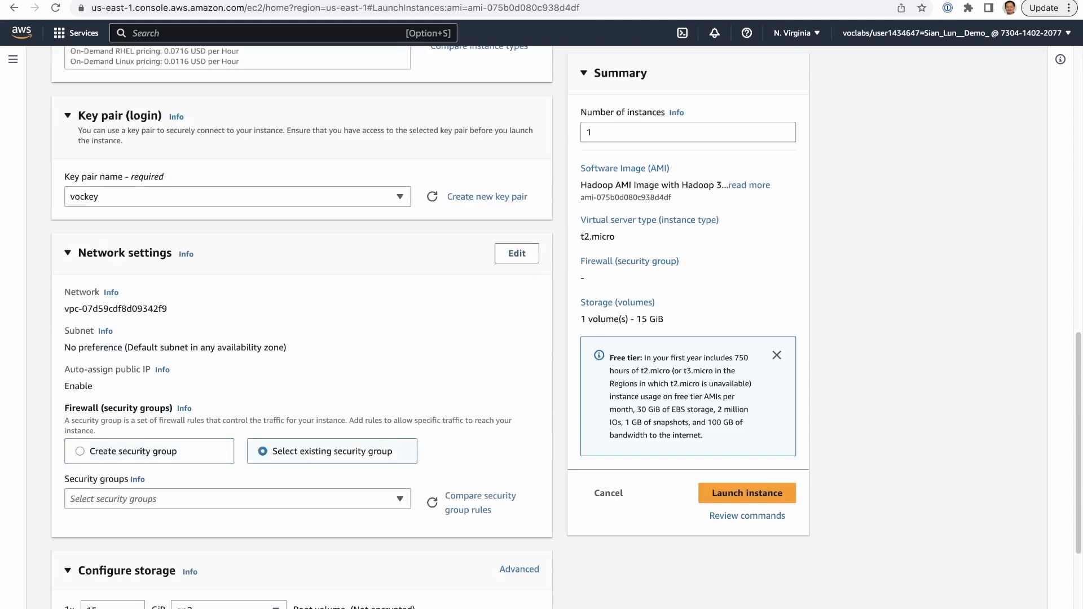
click(238, 499)
scroll(237, 508, down, 1)
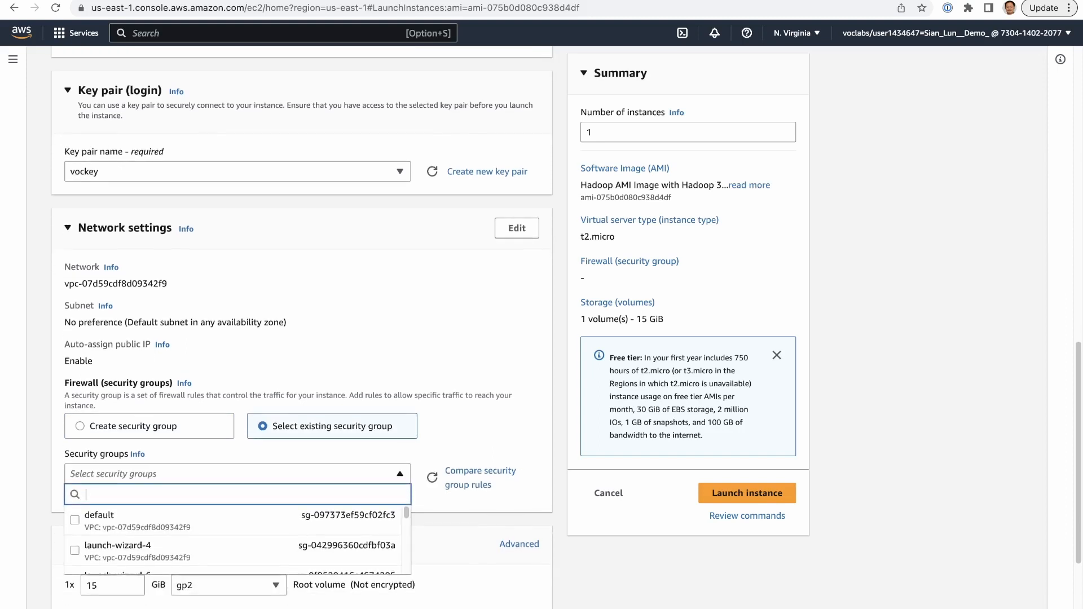
scroll(237, 519, down, 1)
scroll(237, 538, down, 5)
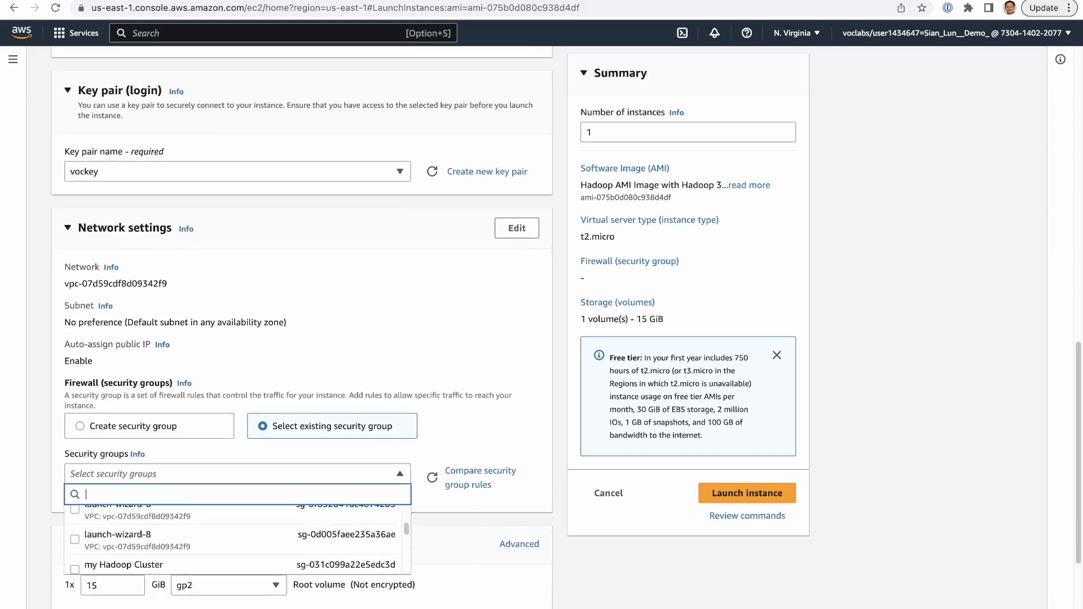
click(169, 561)
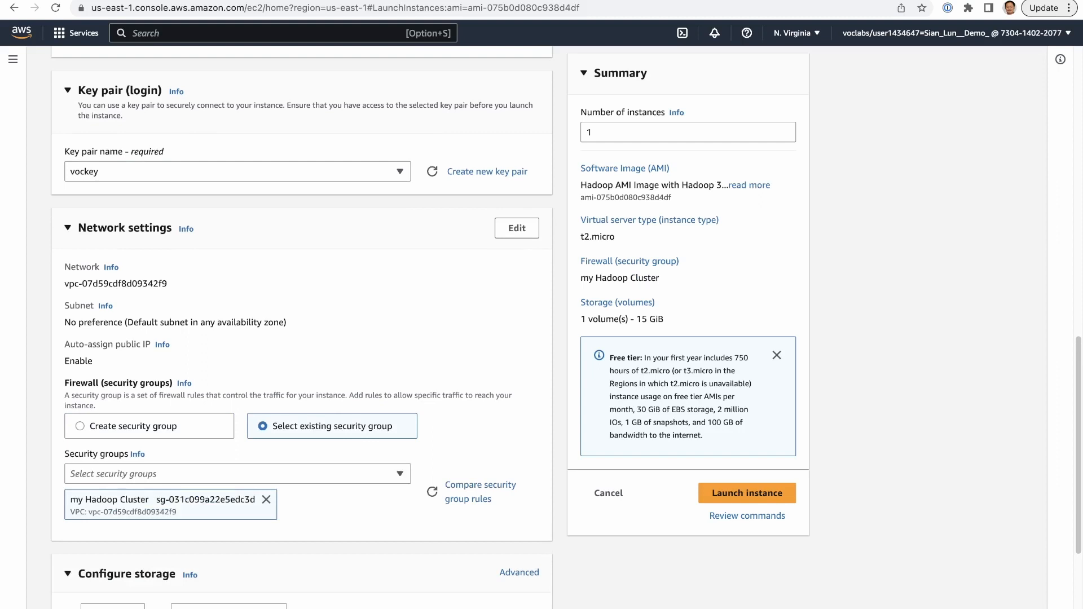
- Review the launch configuration, including the storage, name, AMI, instance type, key pair and network settings
scroll(302, 327, down, 1)
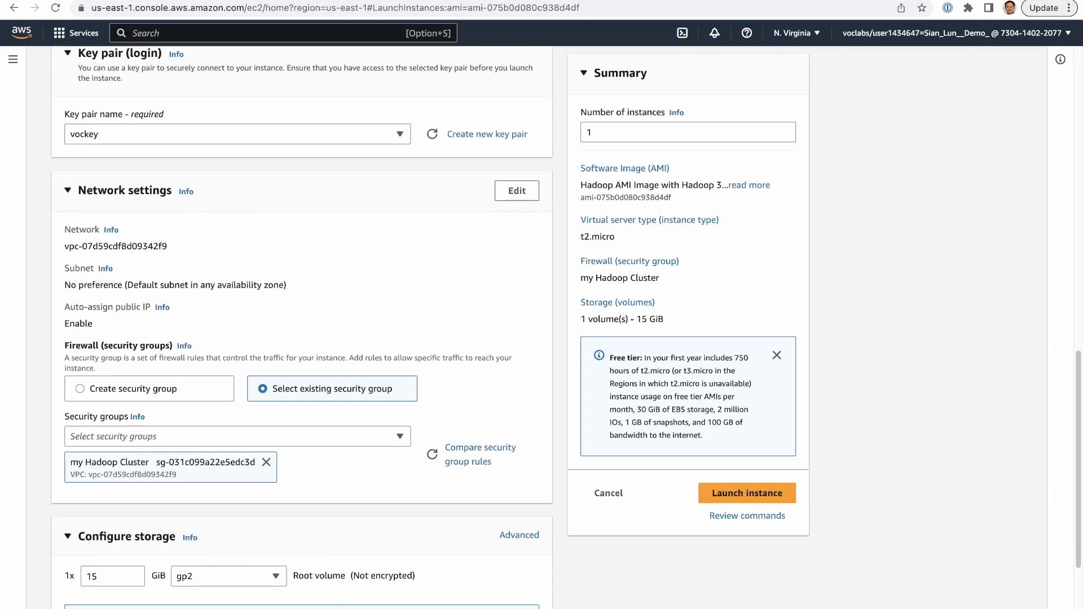
scroll(301, 327, down, 1)
scroll(302, 328, down, 2)
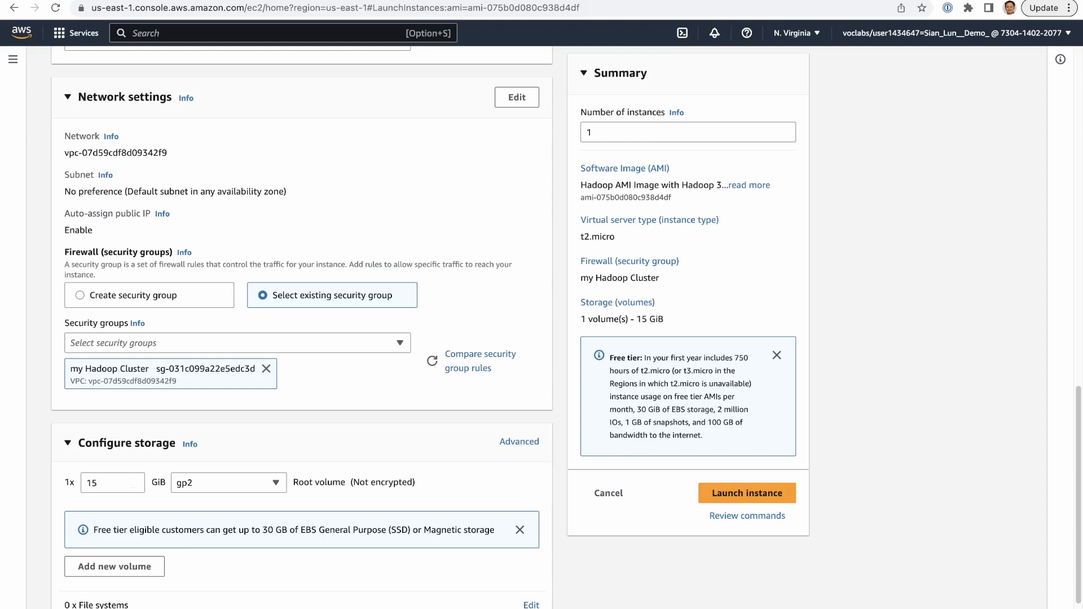
scroll(301, 327, up, 9)
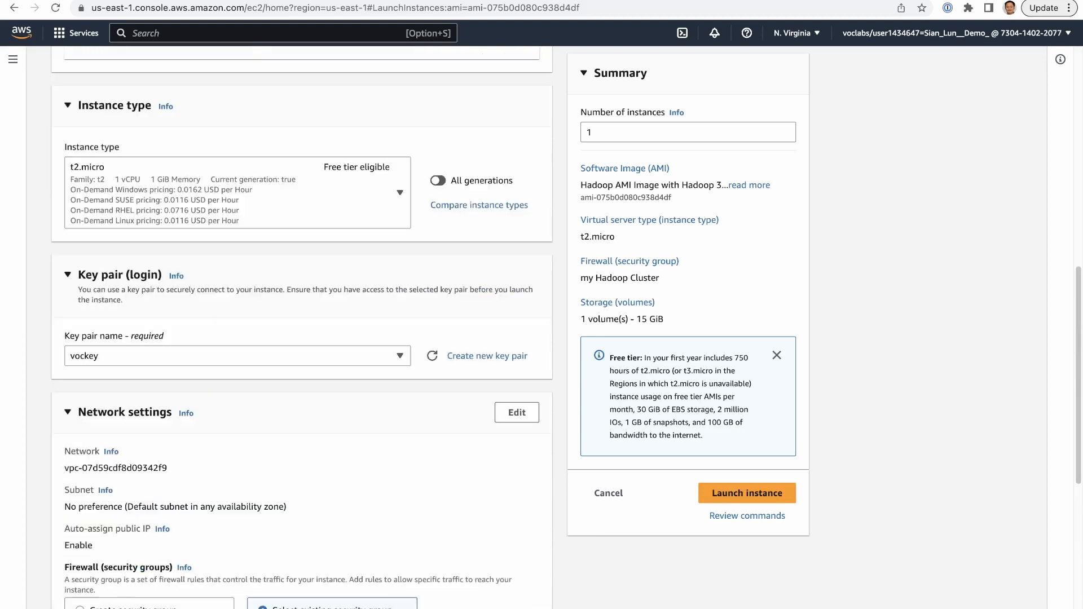
scroll(301, 327, up, 6)
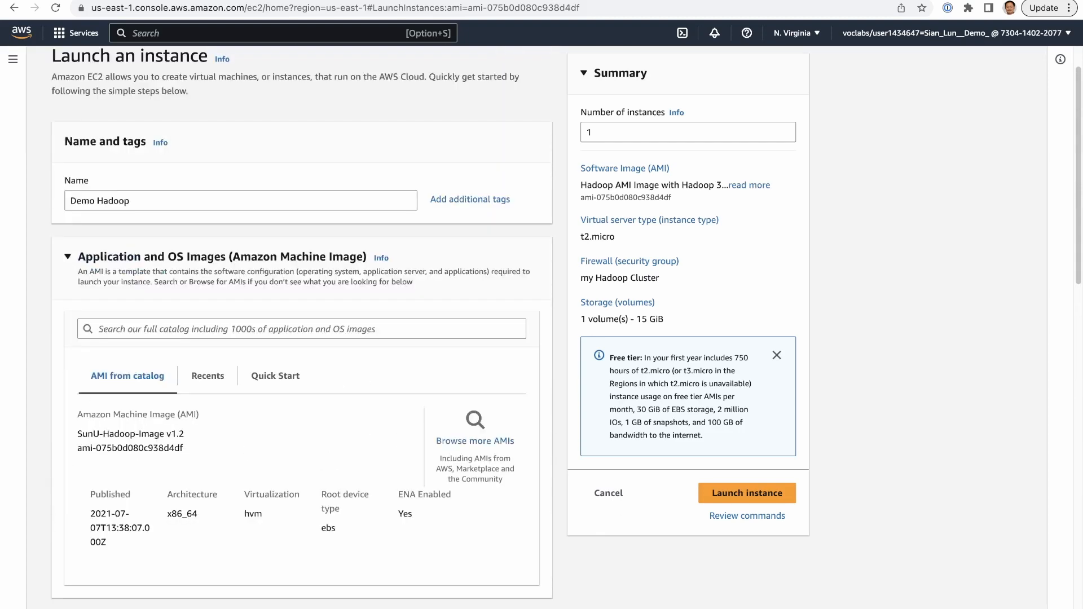
scroll(302, 328, up, 1)
scroll(302, 327, down, 11)
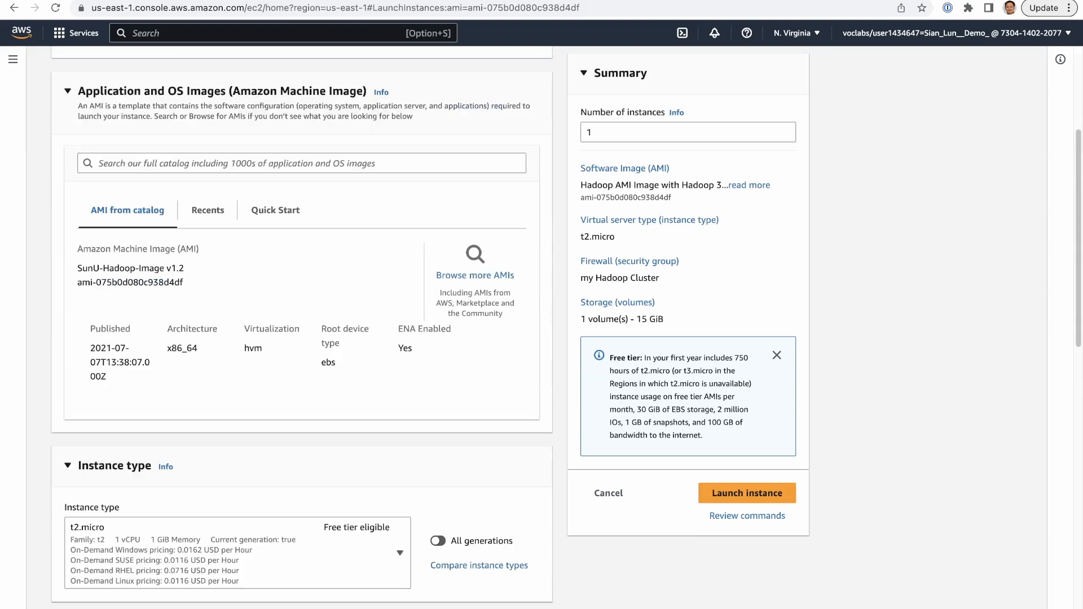
scroll(302, 327, down, 2)
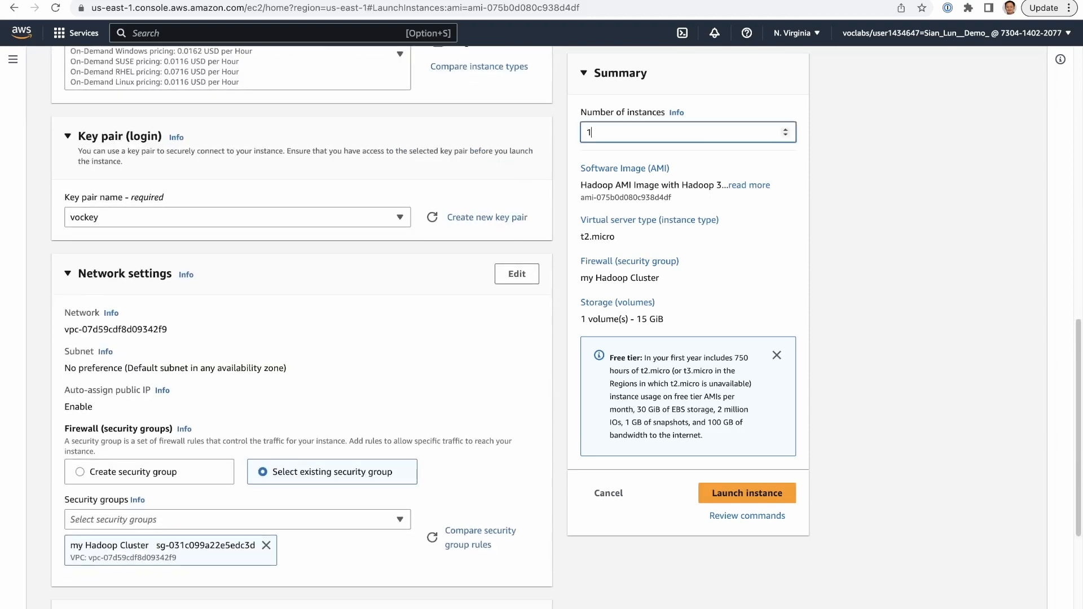
- Set the number of instances to 3 and launch them
double_click(590, 132)
text(3)
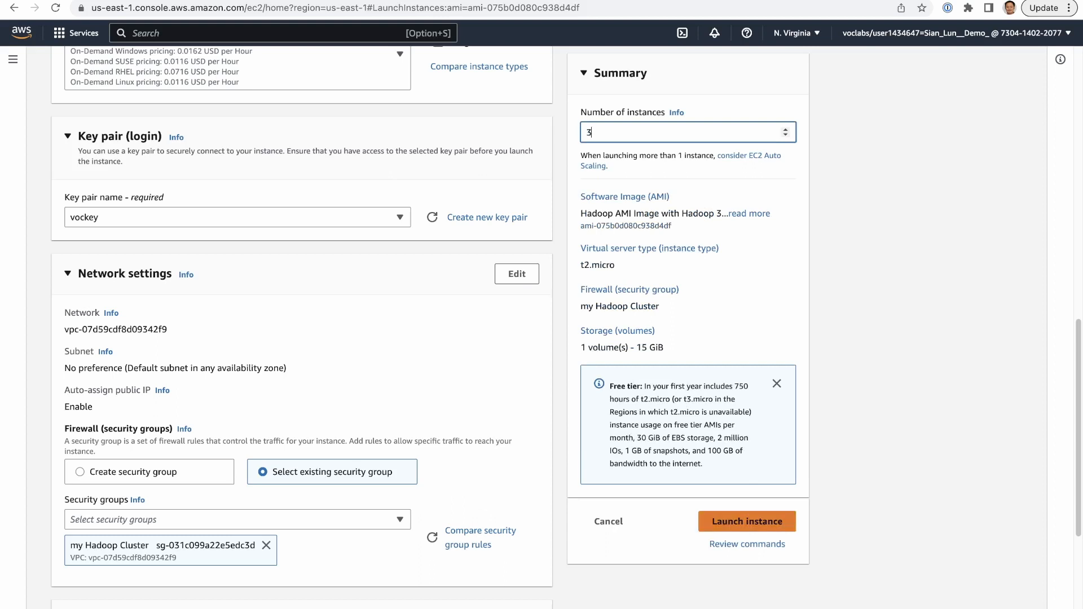
click(747, 521)
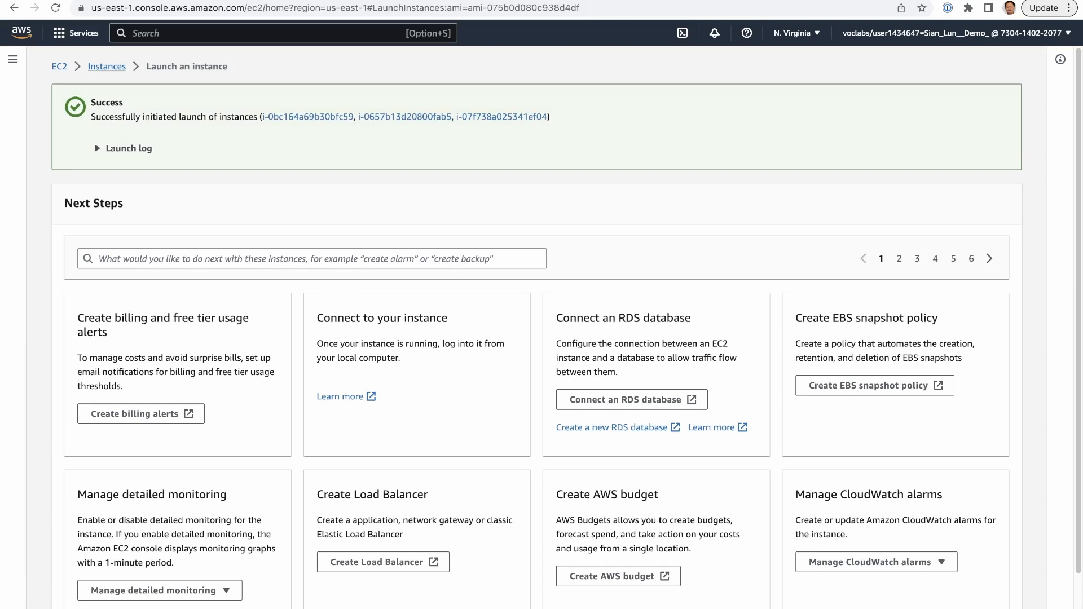
- Open the instances list and rename the first Demo Hadoop instance as Master Demo Hadoop
click(106, 66)
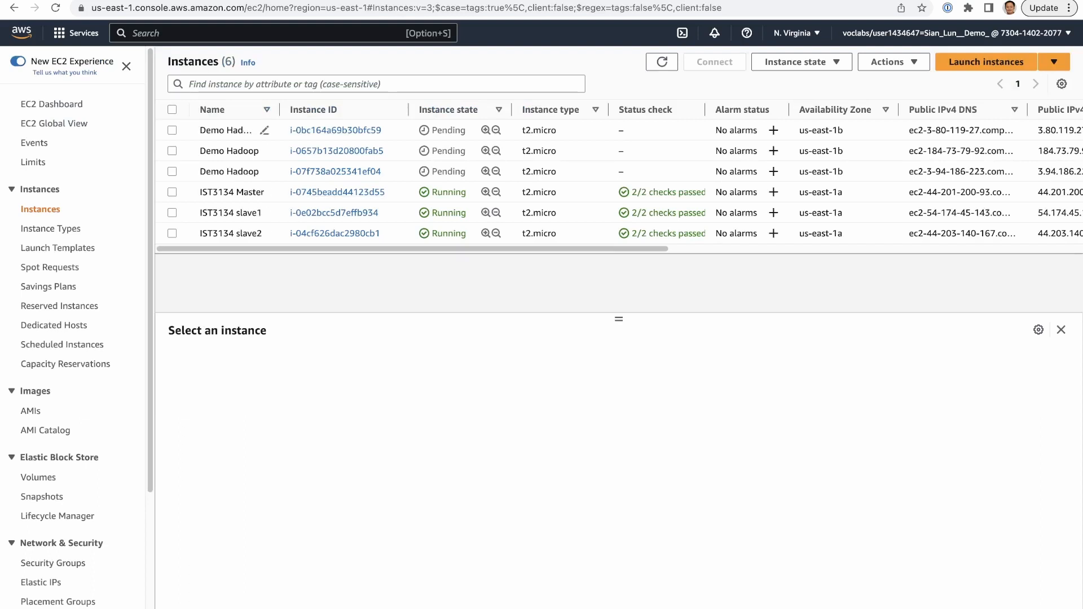
click(264, 130)
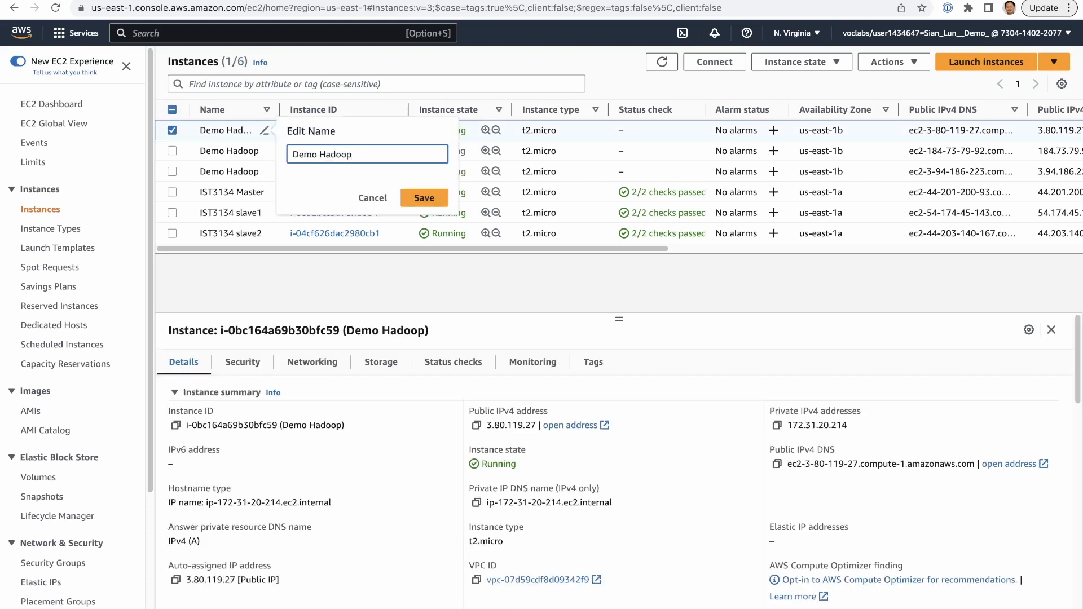
text(Master)
key(Return)
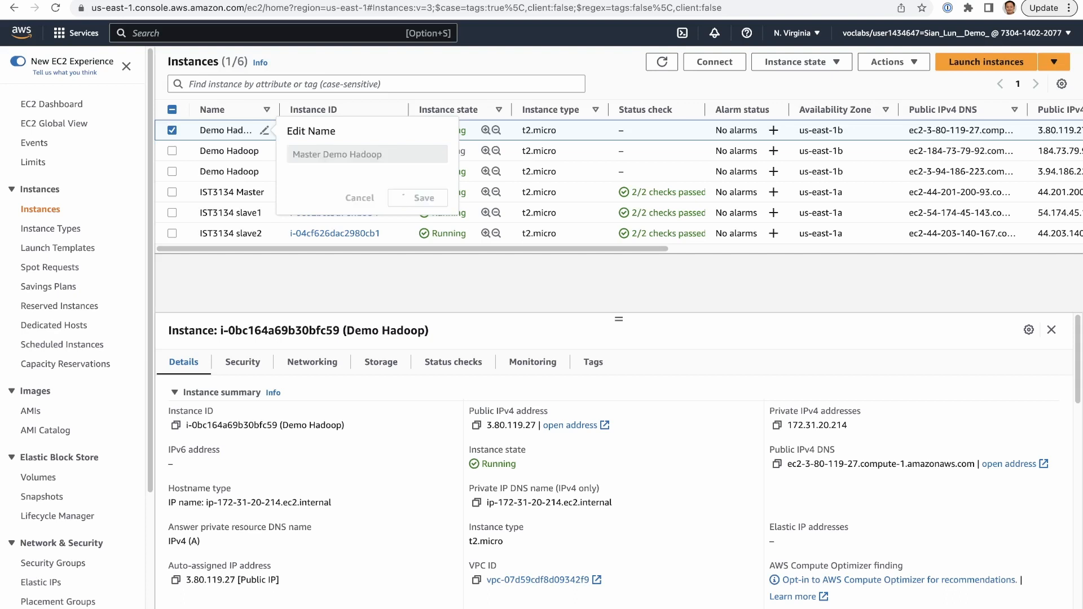
- Rename the other two Demo Hadoop instances as Slave 1 Demo Hadoop and Slave 2 Demo Hadoop
click(264, 151)
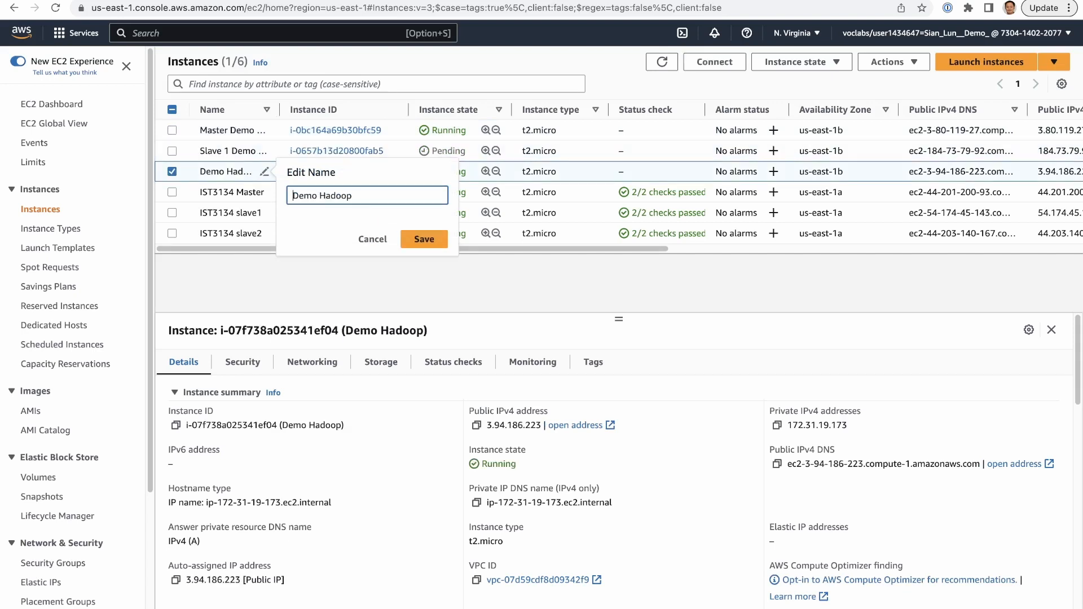
text(Slave2Demo Hadoop)
key(BackSpace)
text(2)
key(Return)
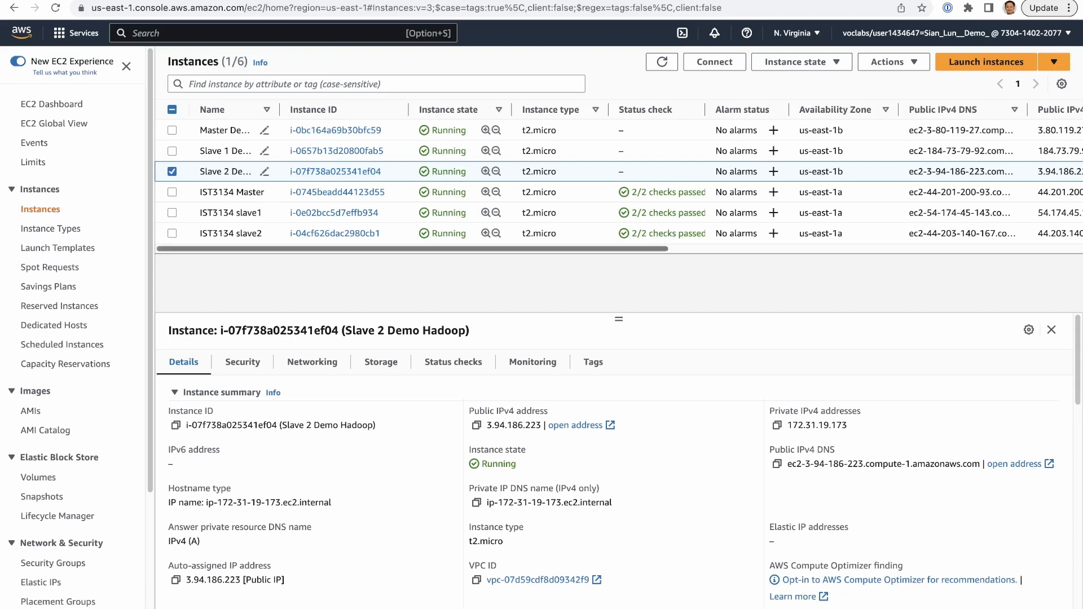
scroll(620, 178, right, 10)
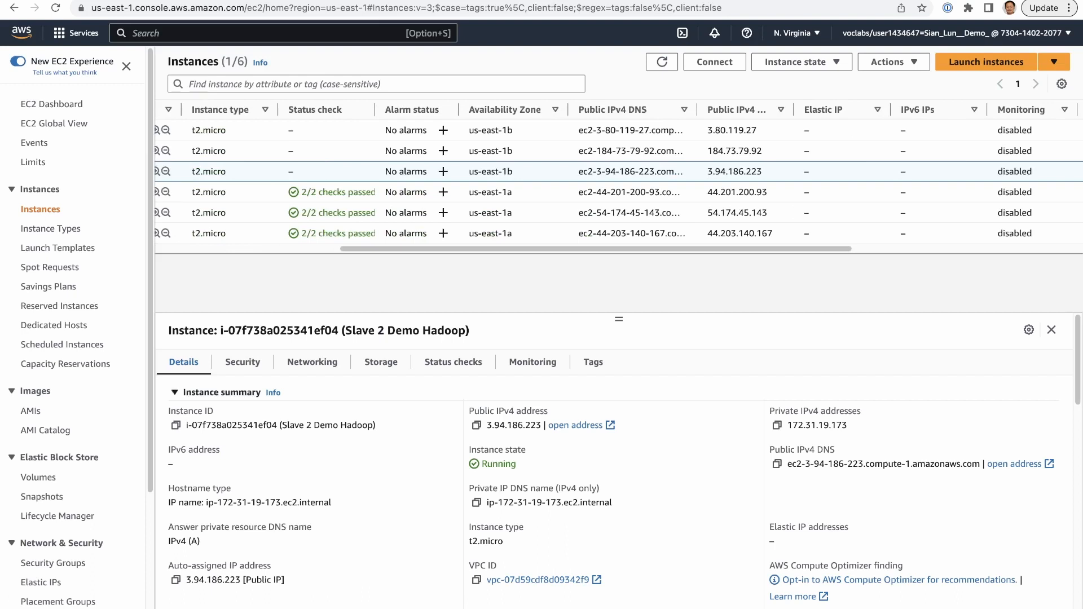
- Check the private IPv4 address of the Master Demo Hadoop instance in its instance summary
click(176, 393)
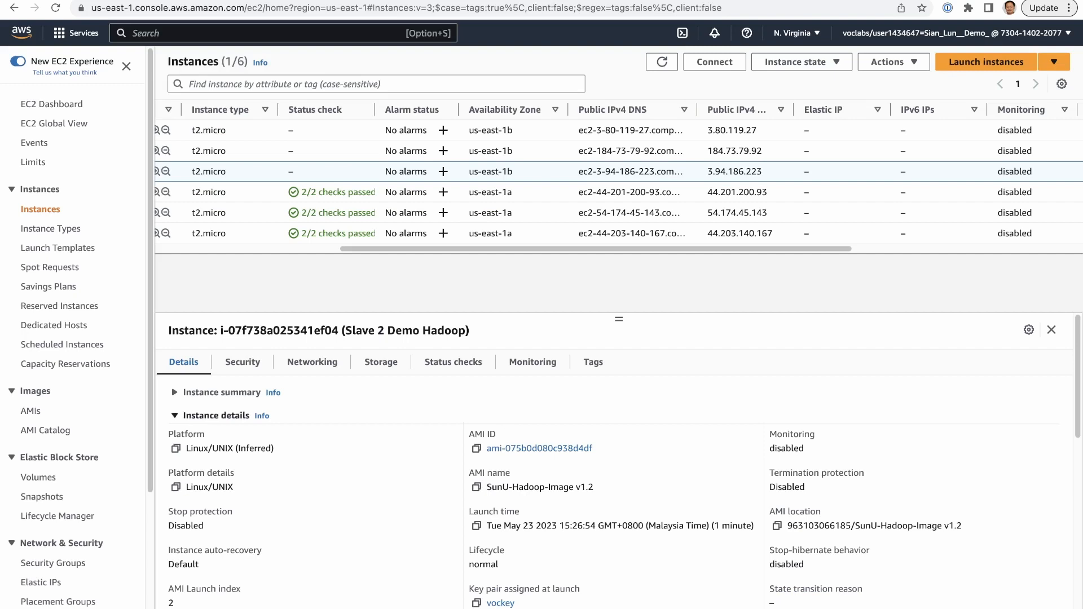
click(508, 131)
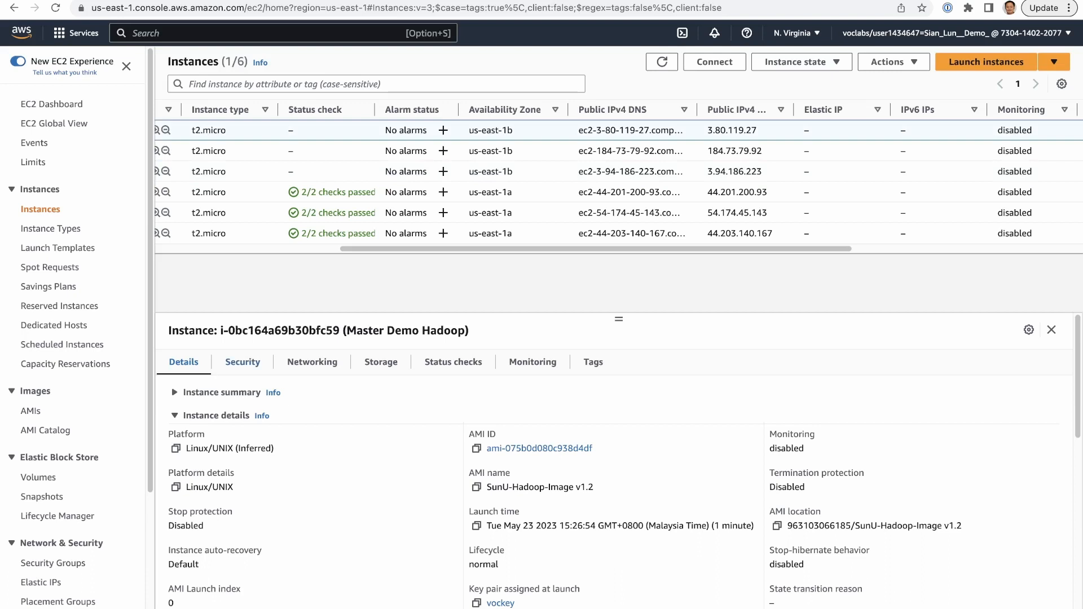
click(221, 392)
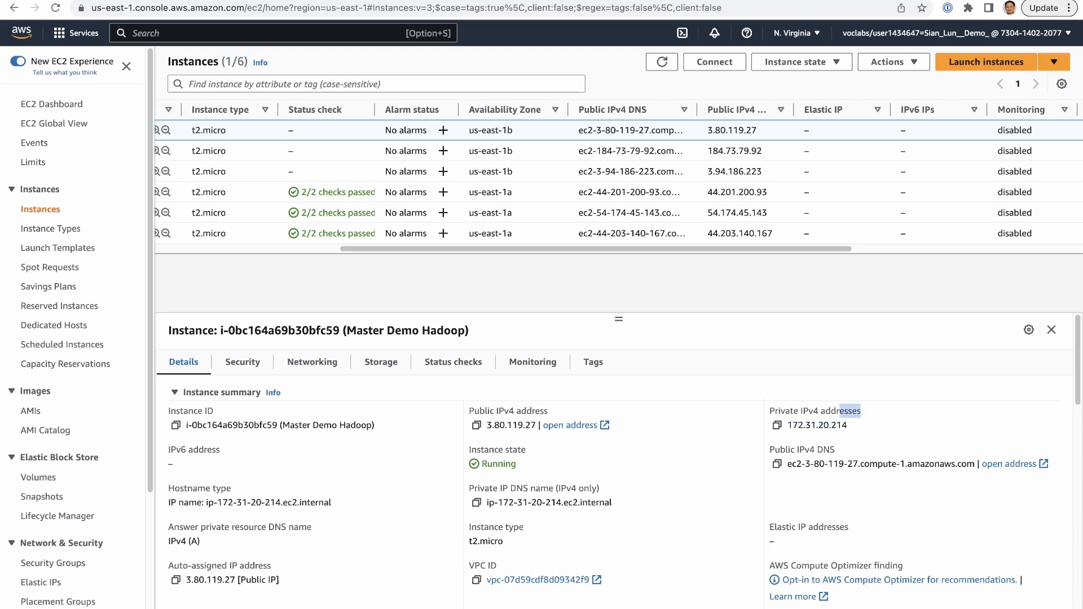
drag(787, 425, 848, 426)
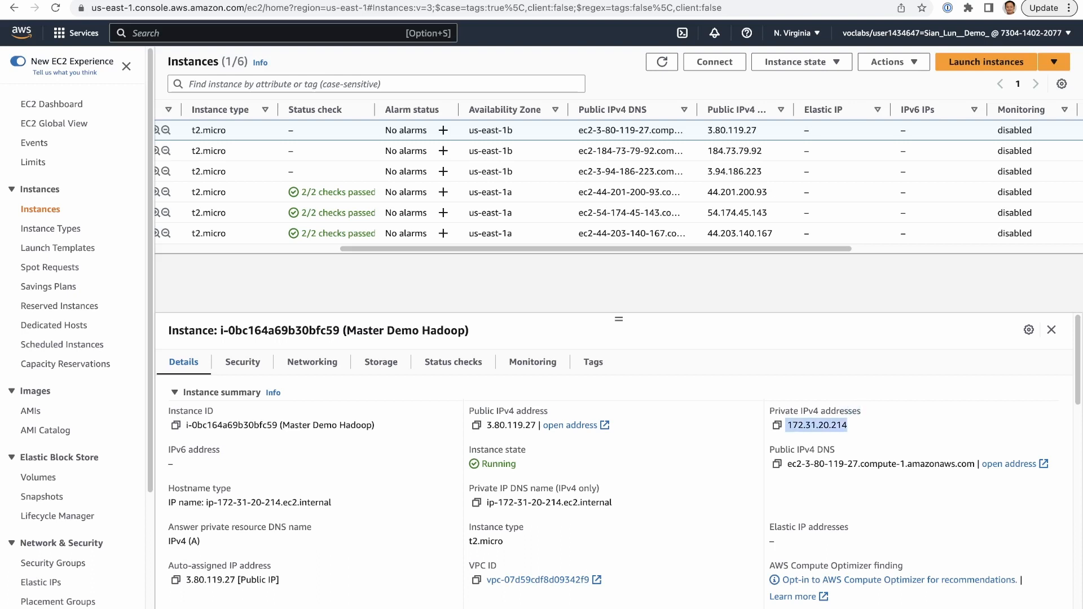
click(852, 431)
- Connect to the Master Demo Hadoop instance through EC2 Instance Connect with the user name ubuntu
drag(705, 249, 522, 249)
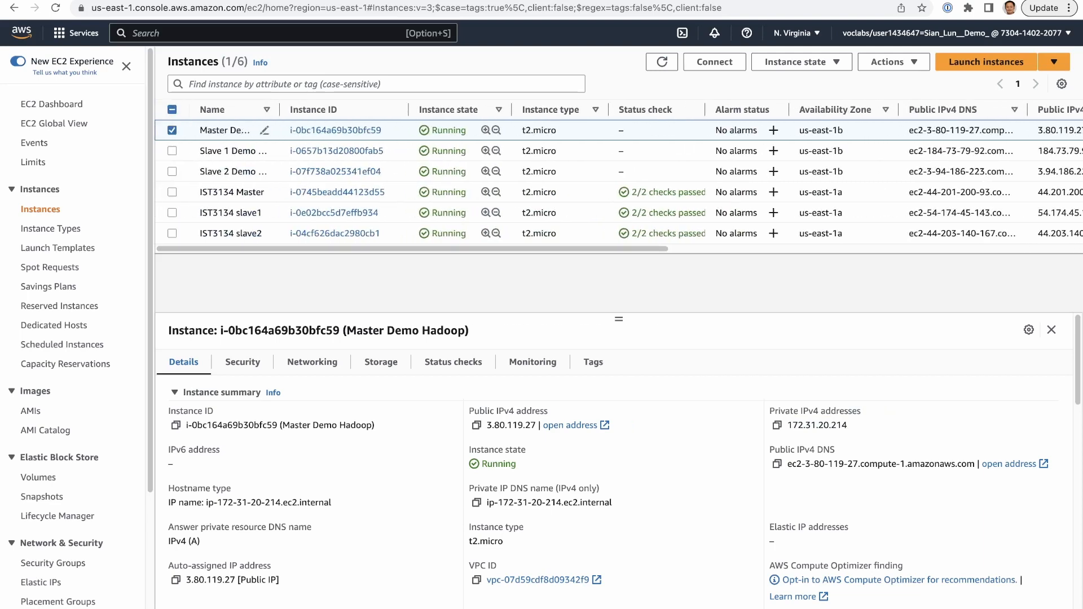
click(714, 62)
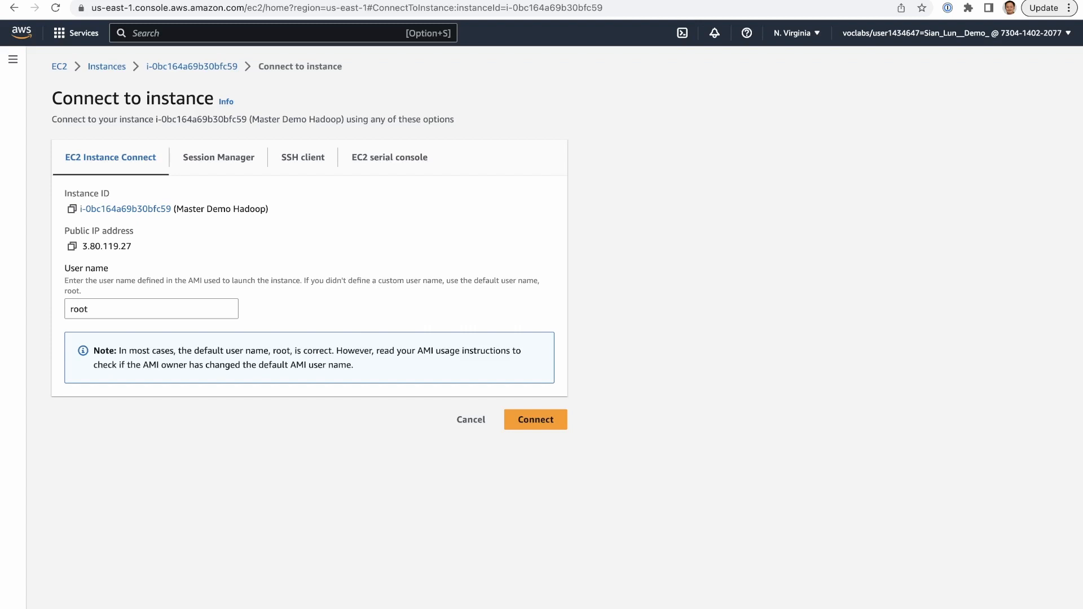
click(151, 309)
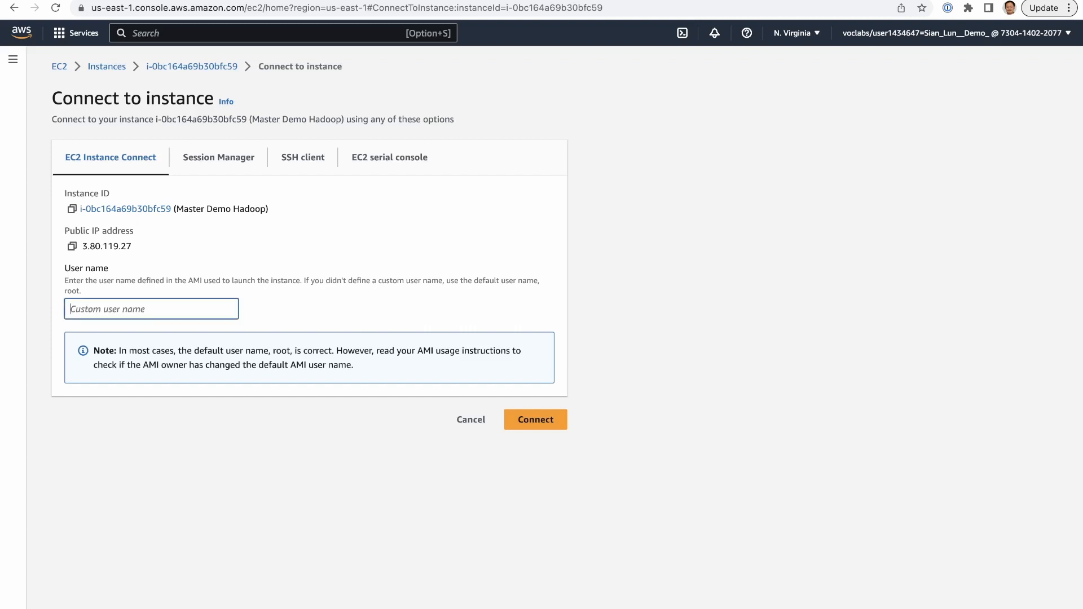
text(ubuntu)
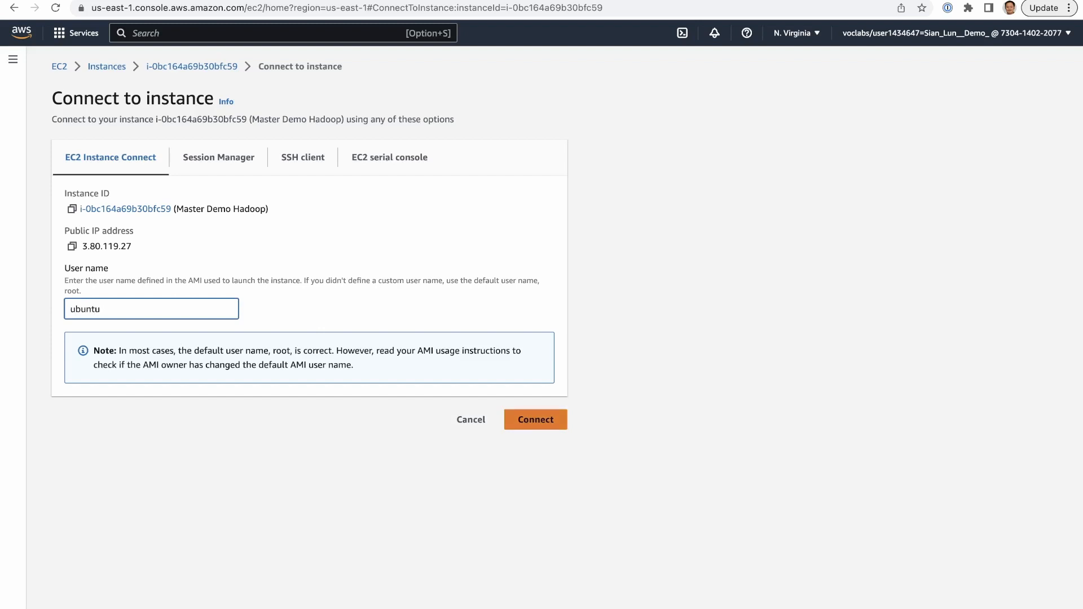
click(535, 419)
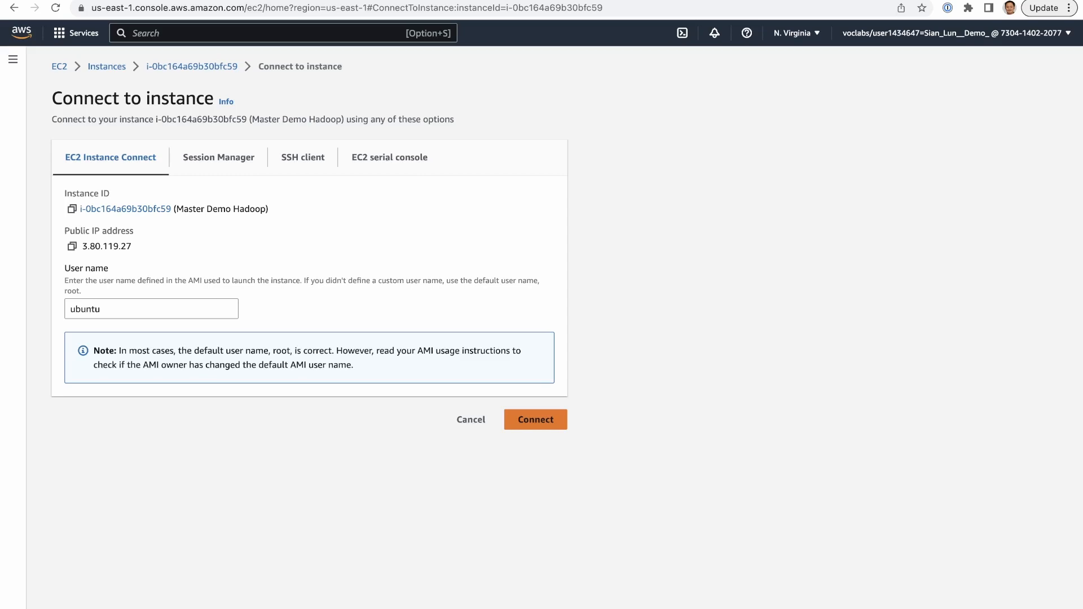
- Return to the instances list and copy the private IPv4 address of Master Demo Hadoop
click(107, 66)
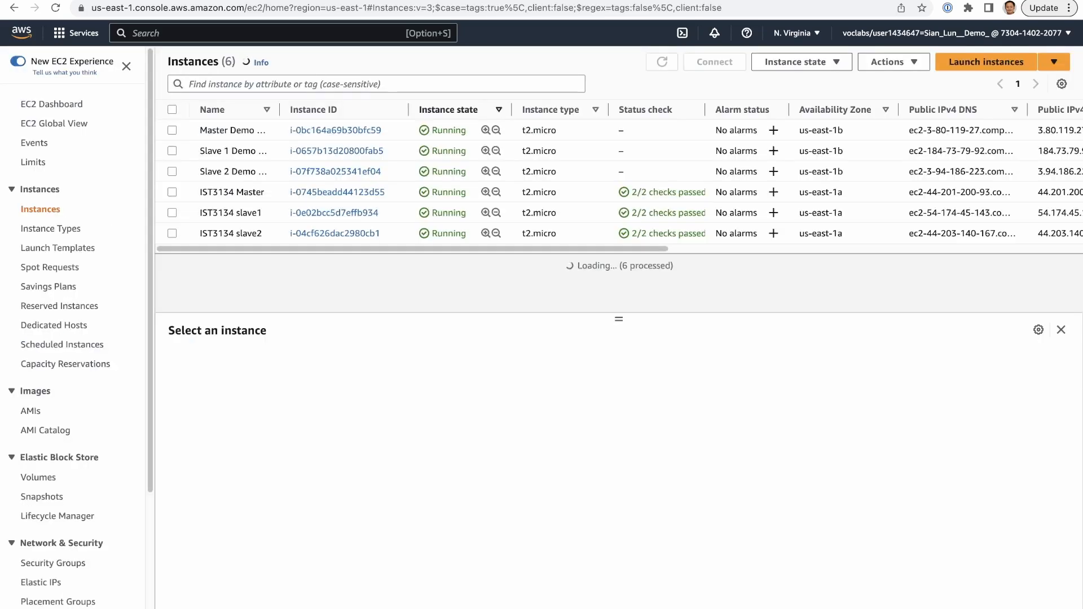
click(172, 130)
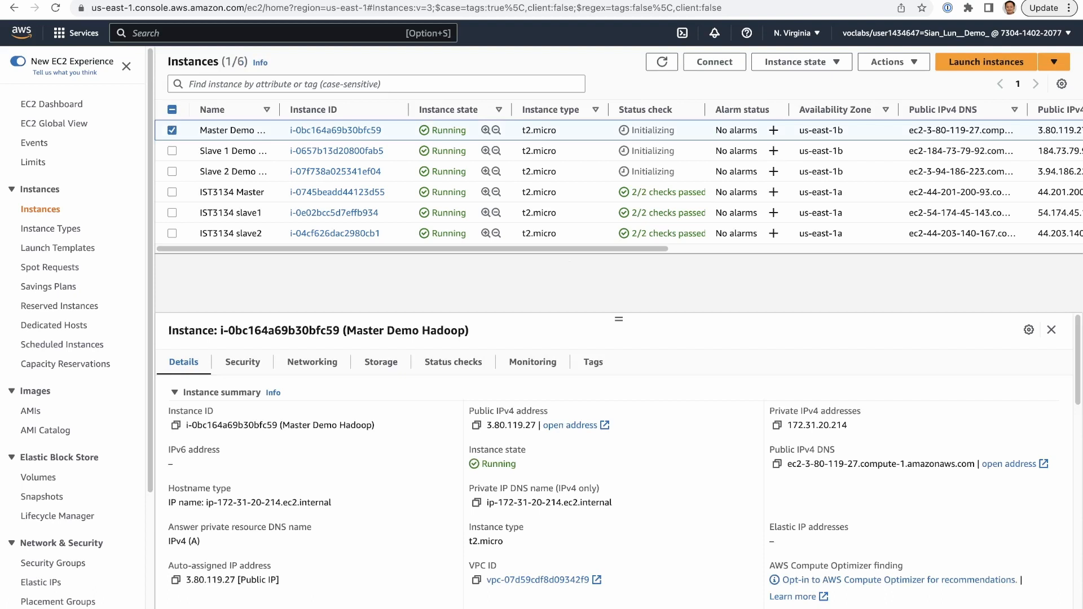
drag(788, 425, 848, 426)
key(super+c)
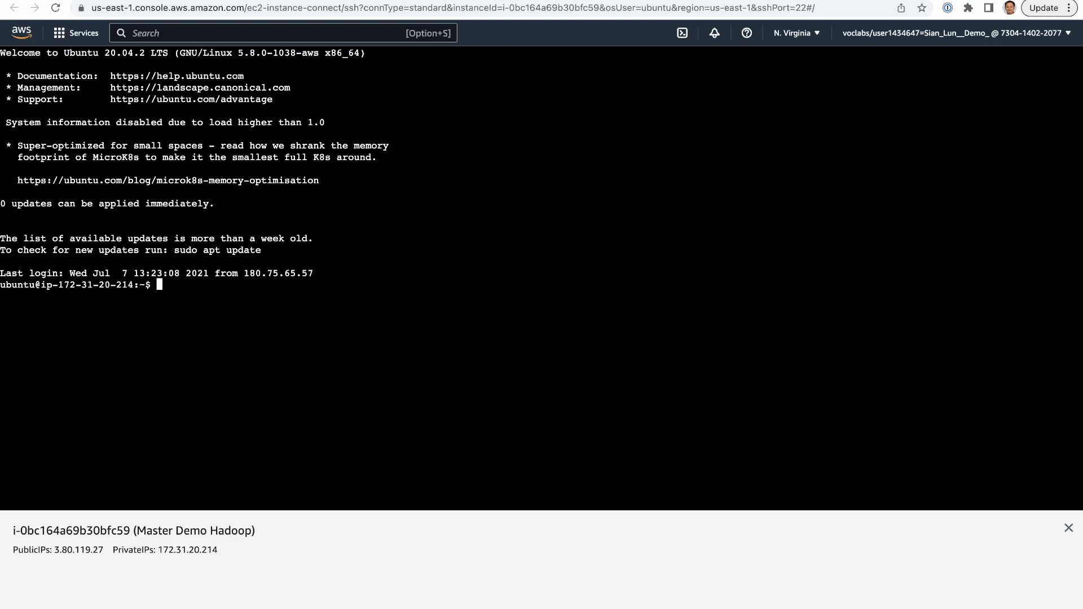
- Open /etc/hosts in nano with sudo in the master instance's terminal
text(sudo nano /etc/hosts)
key(Return)
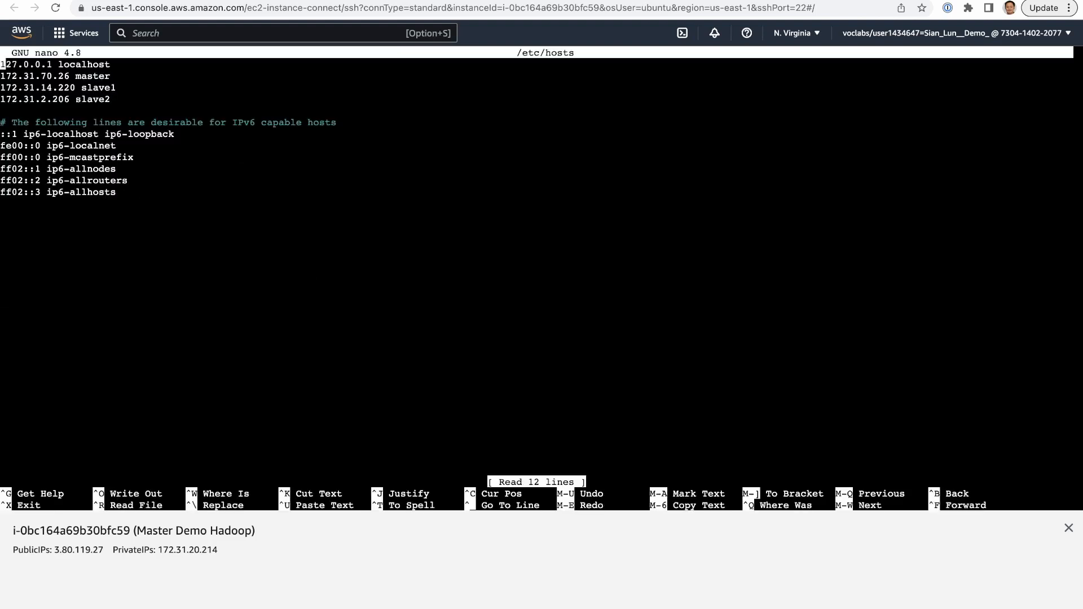
- Replace the IP address of the master entry with 172.31.20.214, keeping the entry on its own line
key(Down)
key(Right)
key(Right)
key(Right)
key(Right)
key(Right)
key(Right)
key(Right)
key(Right)
key(Right)
key(Right)
key(Right)
key(Right)
key(BackSpace)
key(BackSpace)
key(BackSpace)
key(BackSpace)
key(BackSpace)
key(BackSpace)
key(BackSpace)
key(BackSpace)
key(BackSpace)
key(BackSpace)
key(BackSpace)
key(BackSpace)
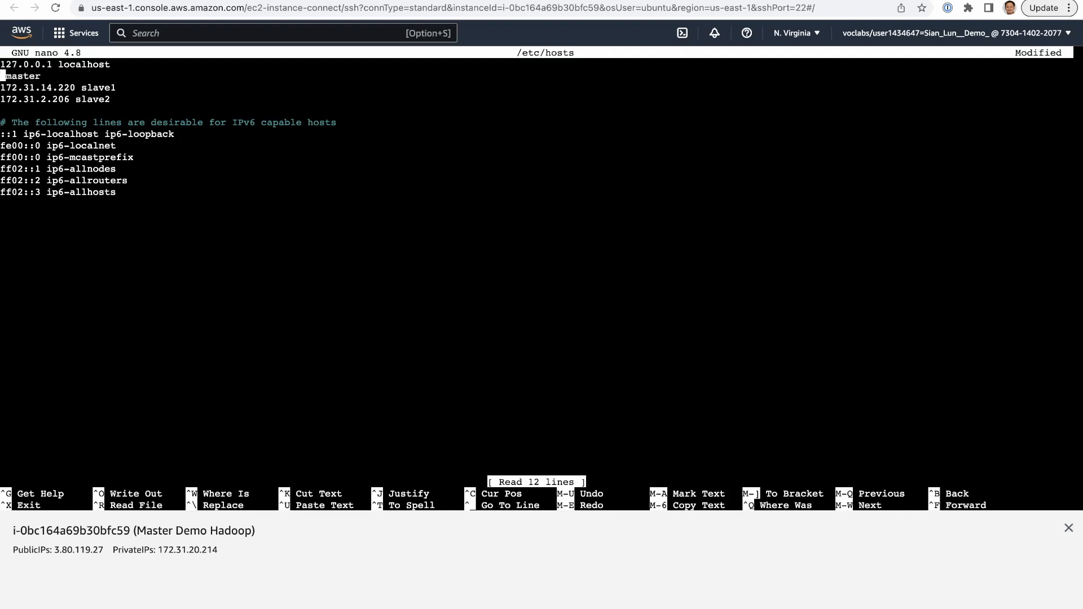
key(BackSpace)
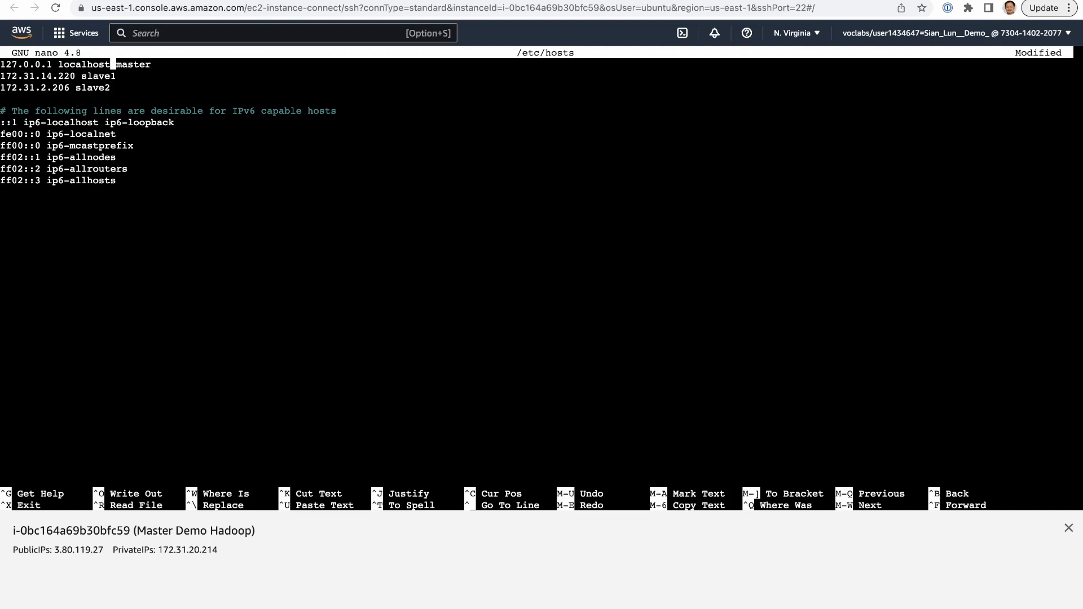
key(Left)
key(Right)
key(Return)
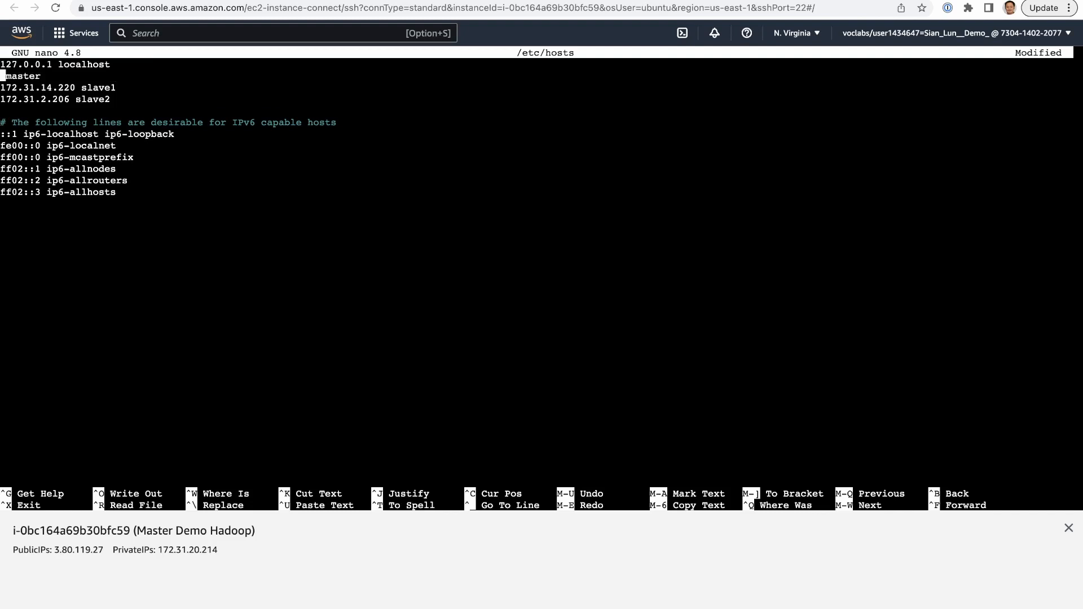
key(super+v)
- Copy the private IPv4 address of Slave 1 Demo Hadoop from the instances list and return to the terminal
key(ctrl+shift+Tab)
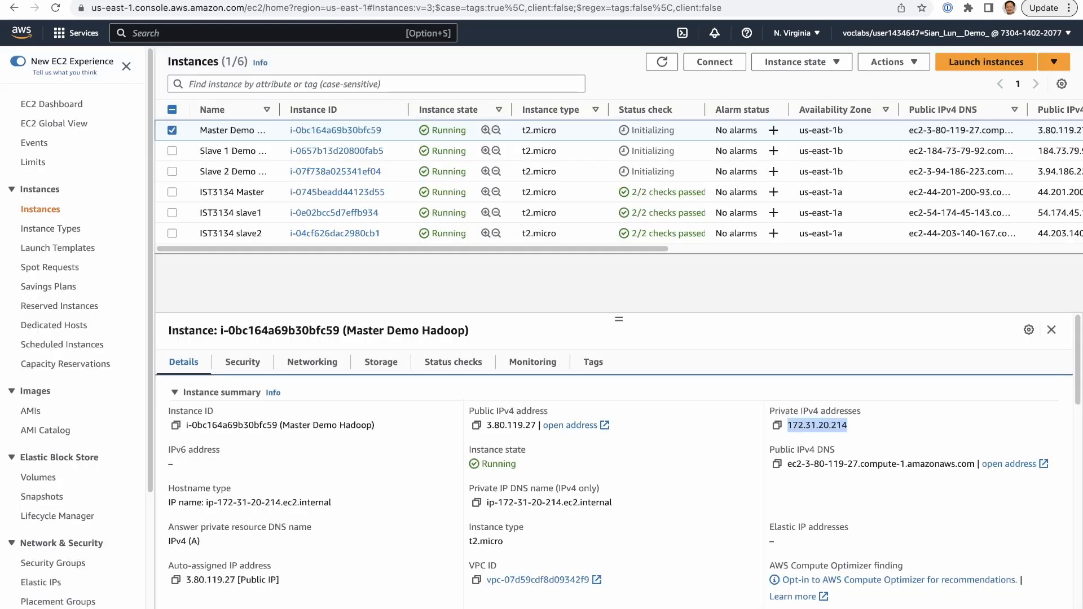
click(233, 151)
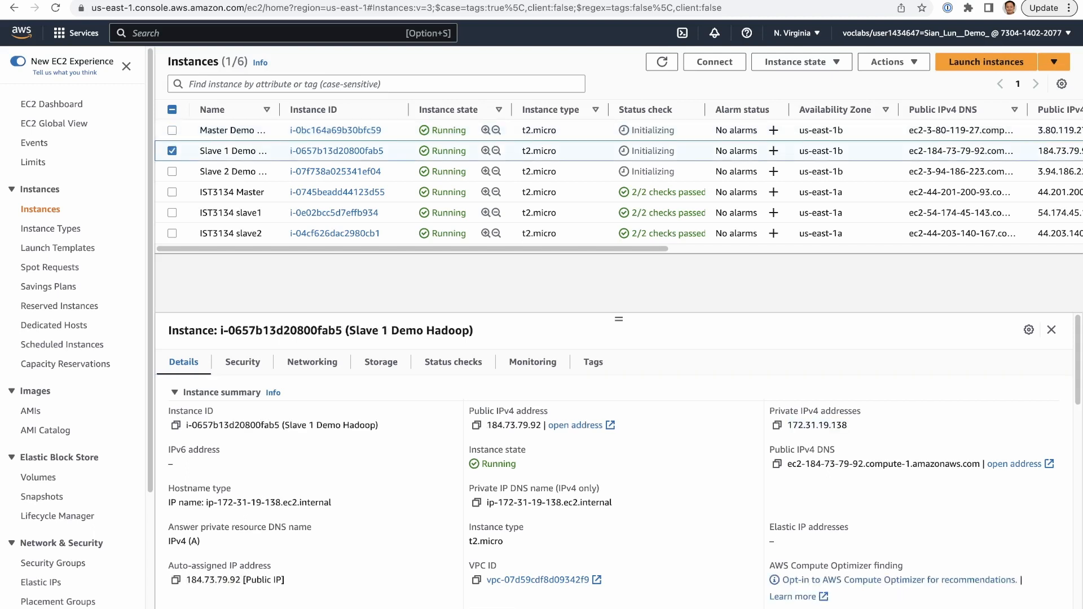
drag(787, 425, 848, 425)
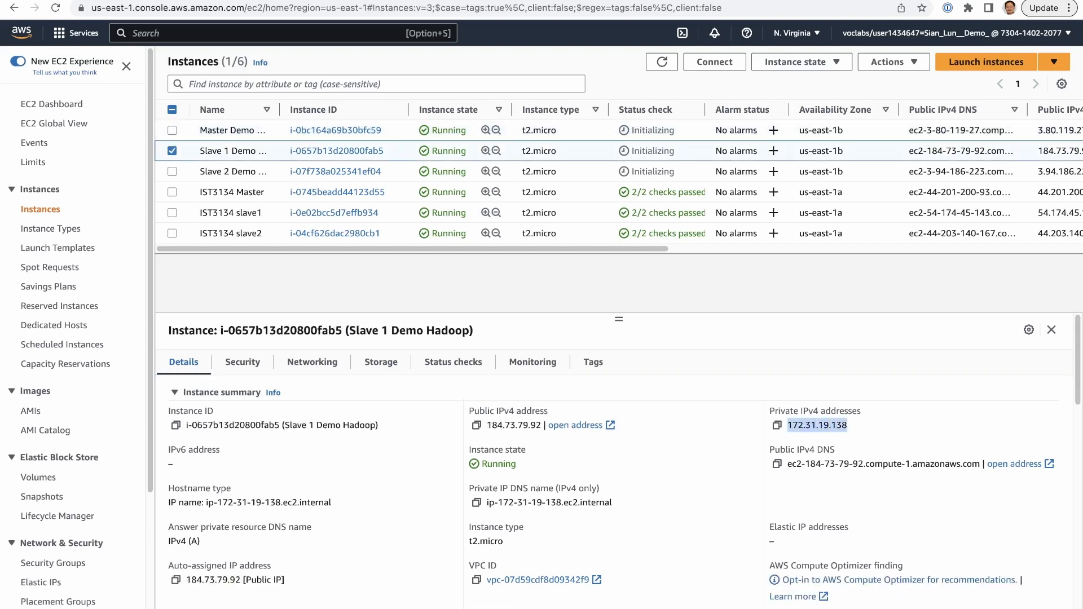
key(super+c)
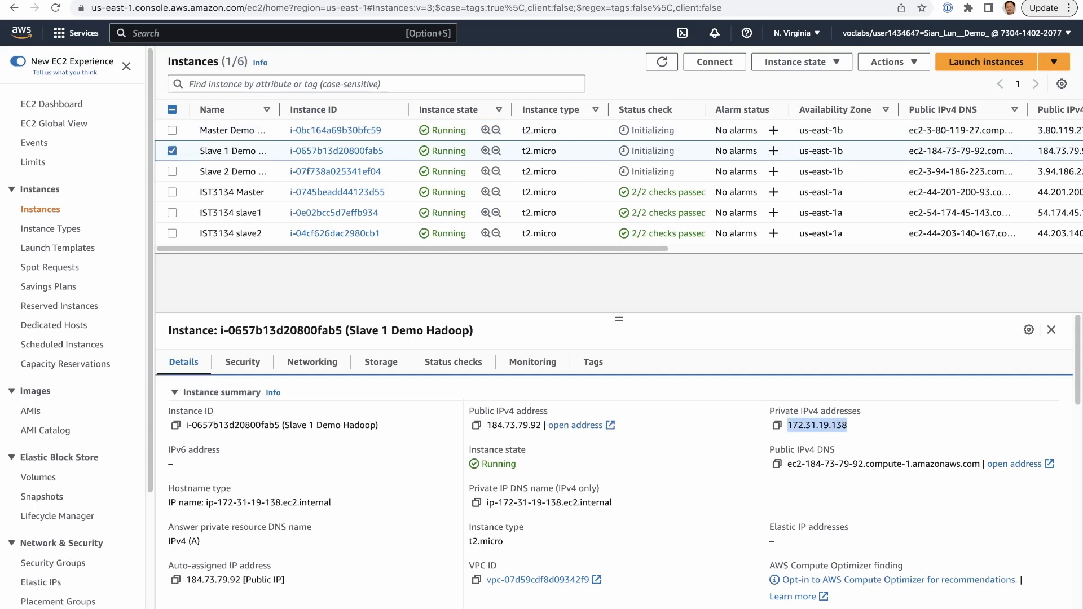
key(ctrl+Tab)
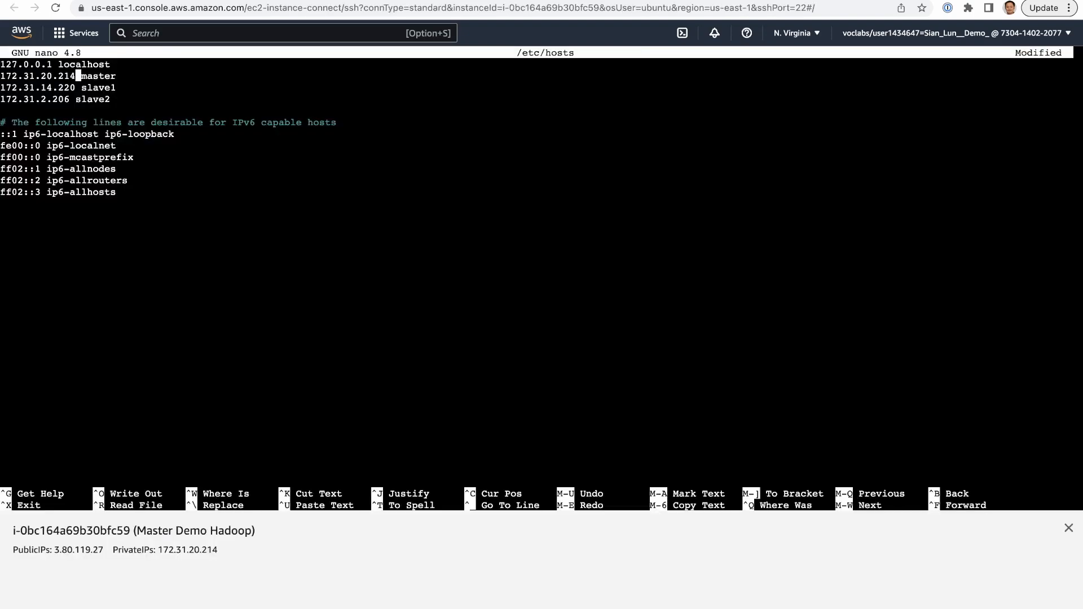
- Replace the IP address of the slave1 entry with 172.31.19.138
key(Down)
key(BackSpace)
key(BackSpace)
key(BackSpace)
key(BackSpace)
key(BackSpace)
key(BackSpace)
key(BackSpace)
key(BackSpace)
key(BackSpace)
key(BackSpace)
key(BackSpace)
key(BackSpace)
text(72.31.19.138)
key(Down)
- Copy the private IPv4 address of Slave 2 Demo Hadoop from the instances list and return to the hosts file
key(ctrl+shift+Tab)
click(234, 172)
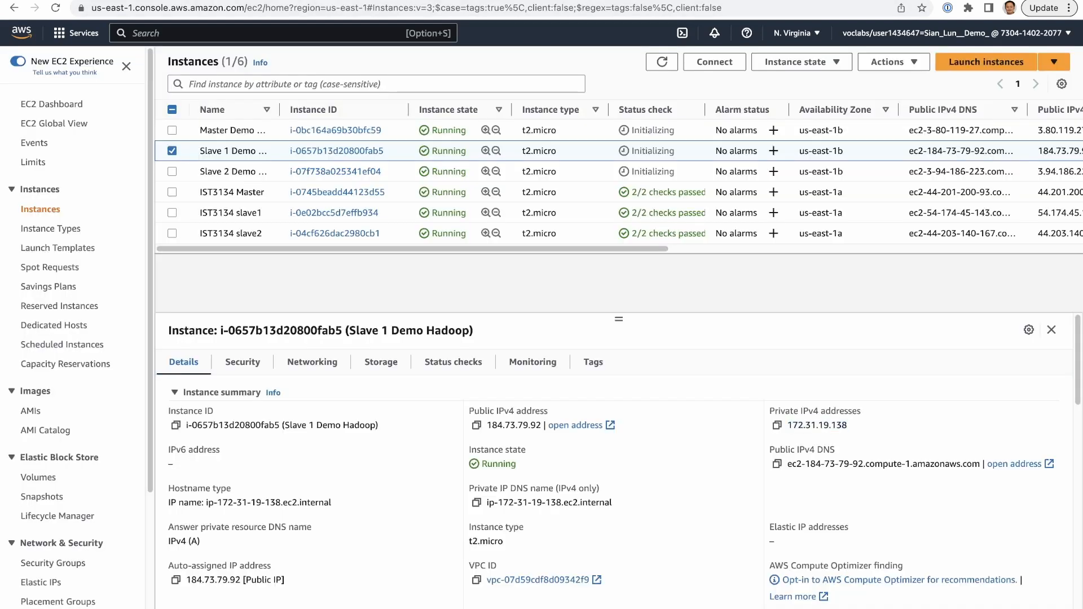
drag(788, 425, 848, 425)
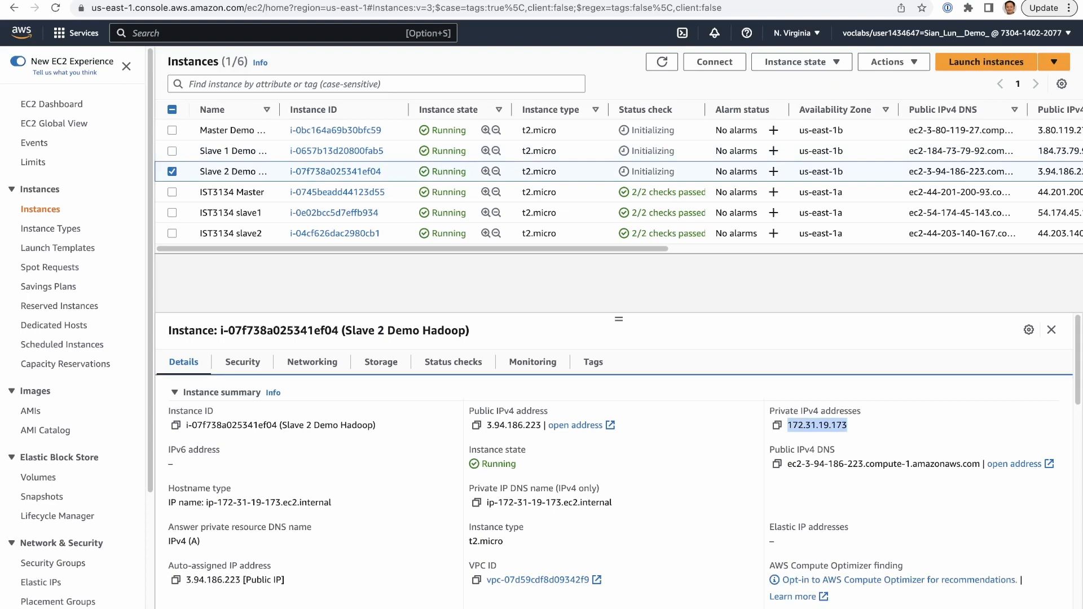
key(ctrl+Tab)
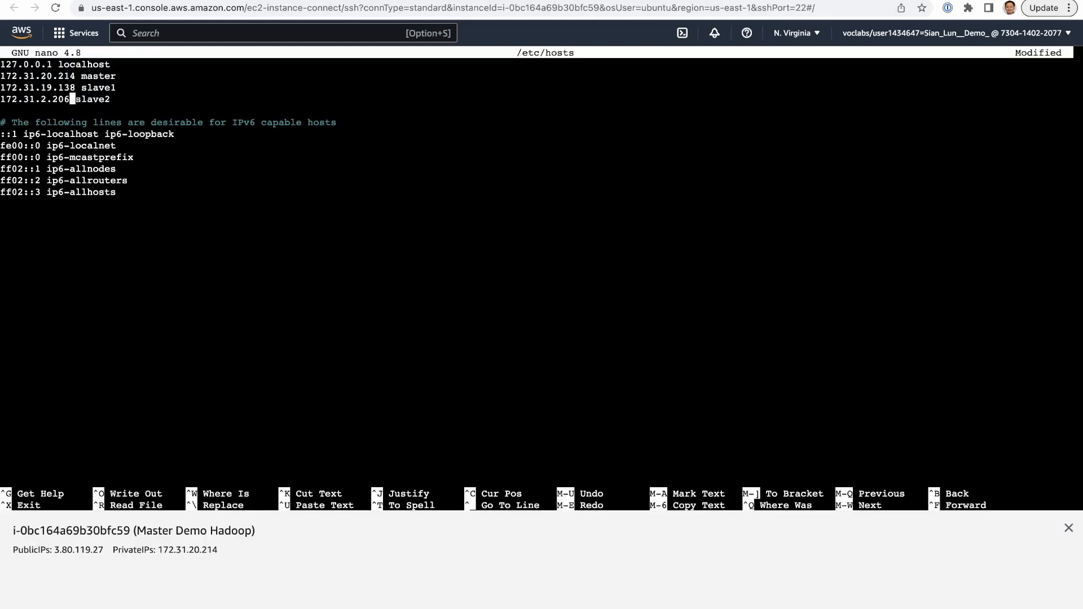
- Replace the IP address of the slave2 entry with 172.31.19.173
key(BackSpace)
key(BackSpace)
key(BackSpace)
key(BackSpace)
key(BackSpace)
key(BackSpace)
key(BackSpace)
key(BackSpace)
key(BackSpace)
key(BackSpace)
key(BackSpace)
key(BackSpace)
key(BackSpace)
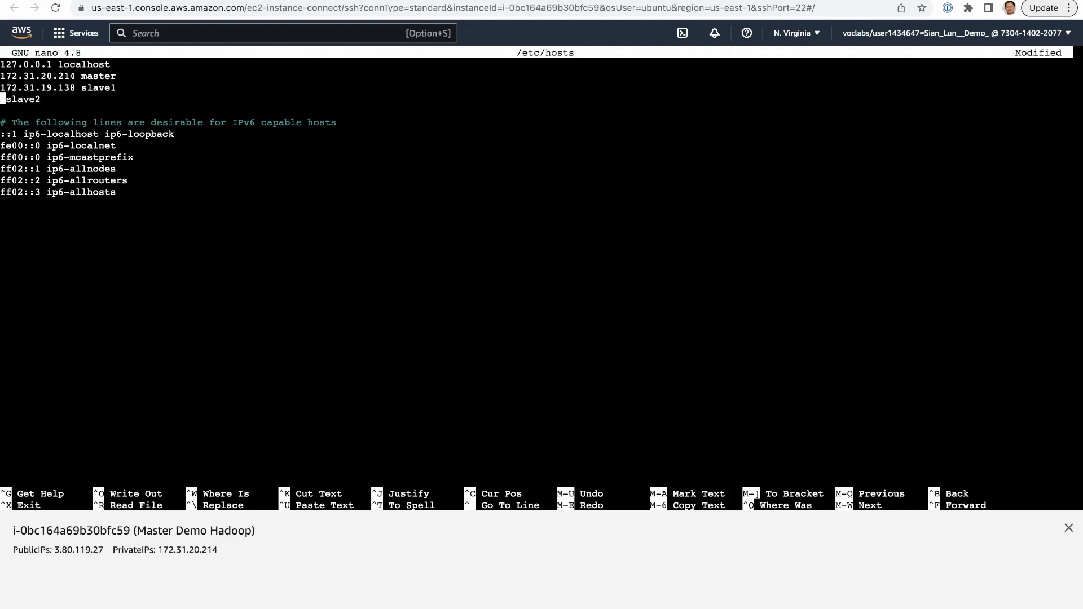
key(super+v)
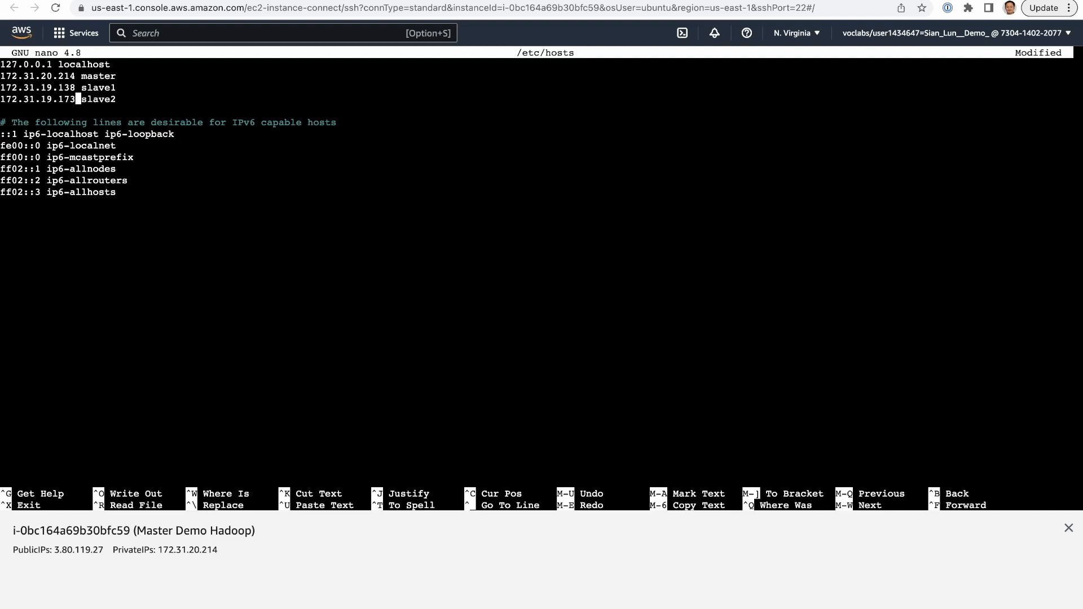
key(Down)
drag(122, 99, 0, 76)
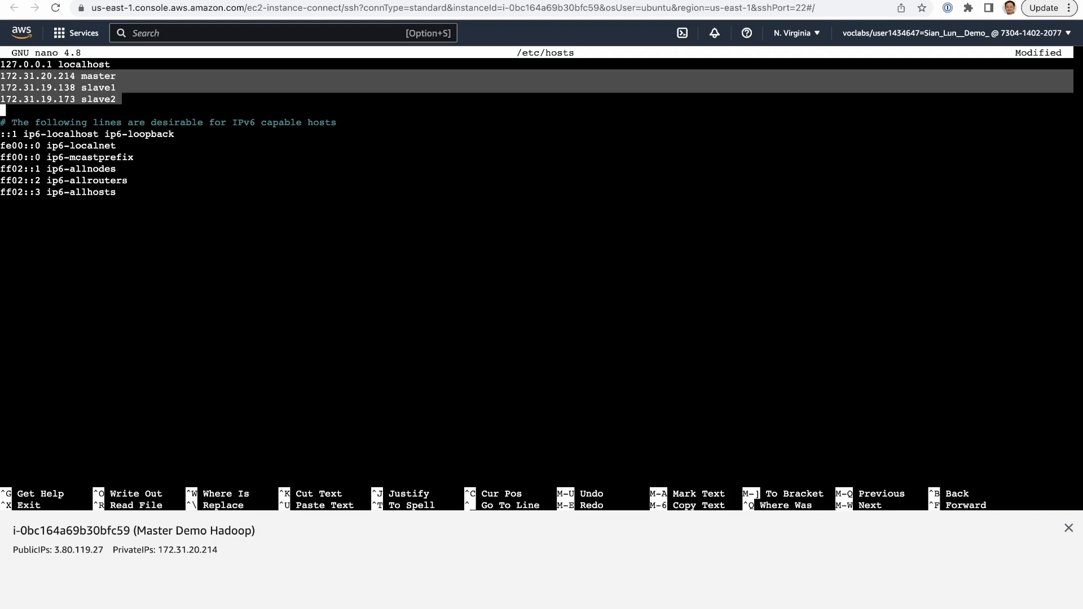
key(ctrl+x)
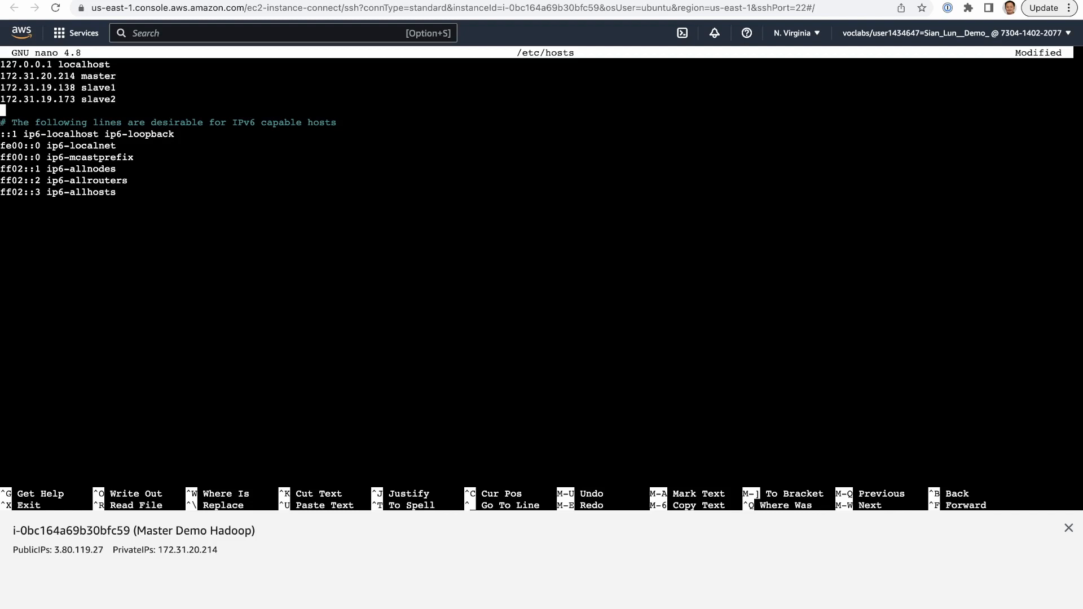
key(ctrl+x)
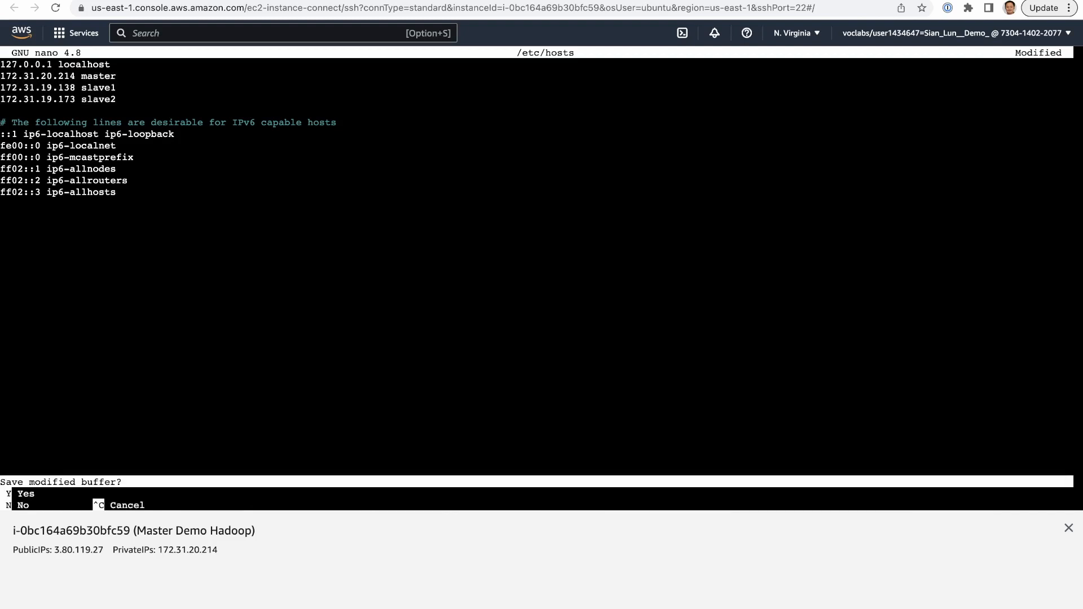
key(y)
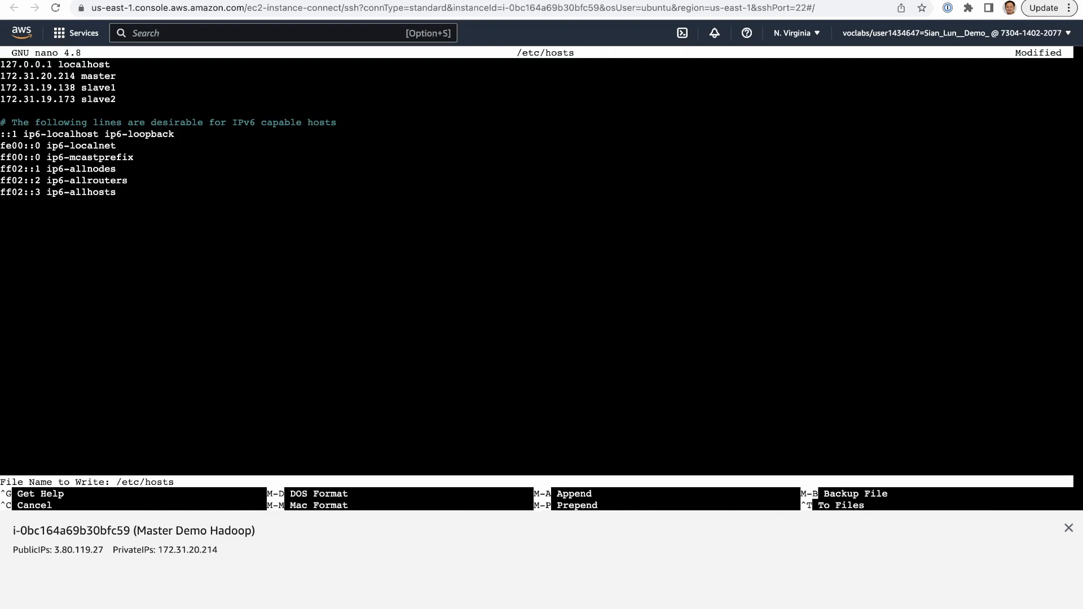
key(ctrl+c)
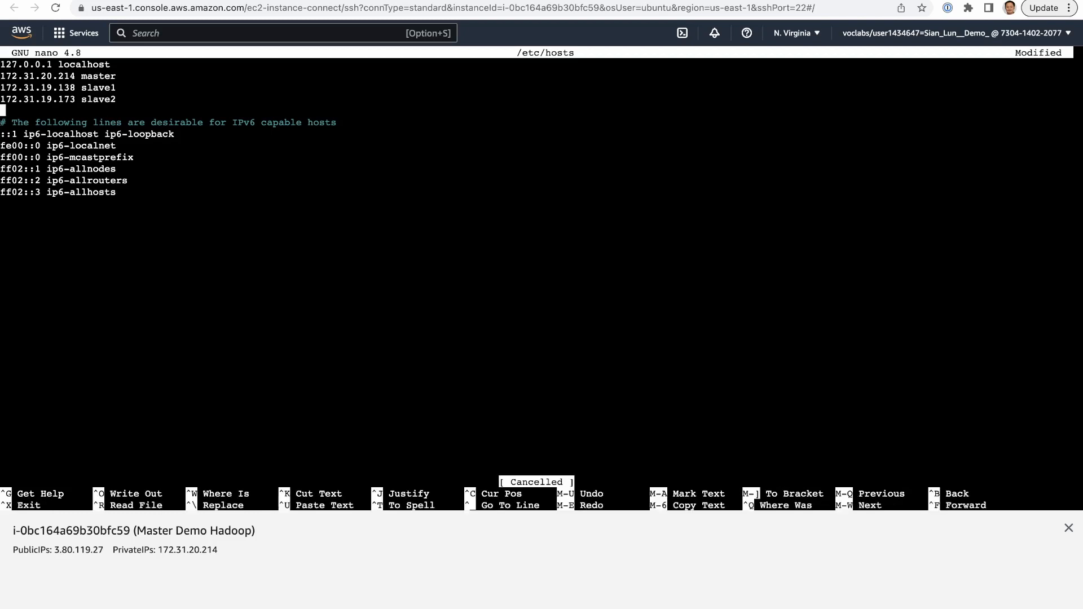
- Save the changes to /etc/hosts and exit nano, and reopen the file with sudo nano to check its entries
key(ctrl+x)
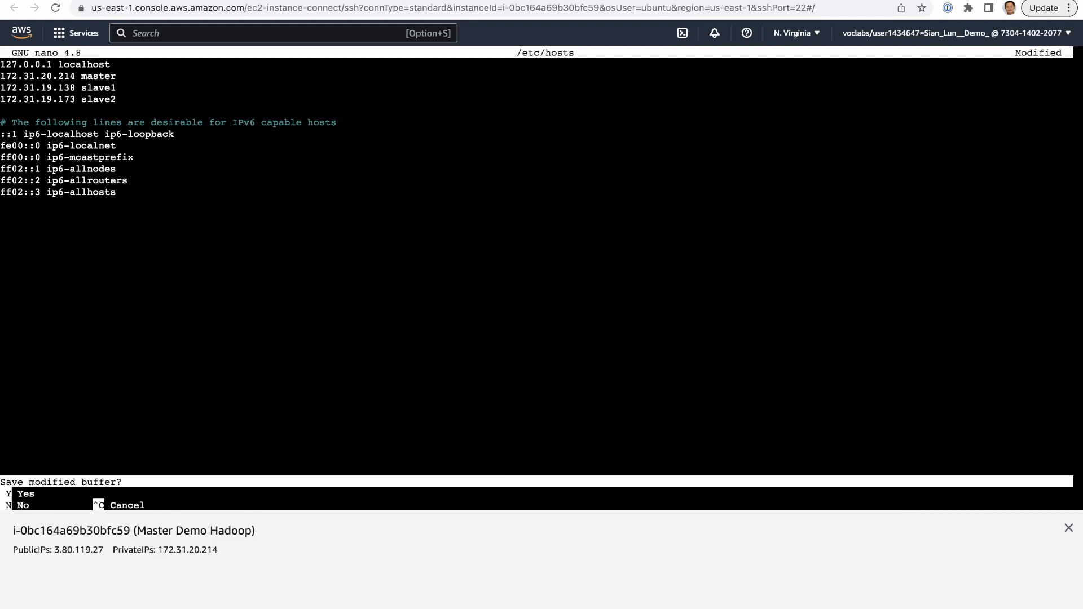
key(y)
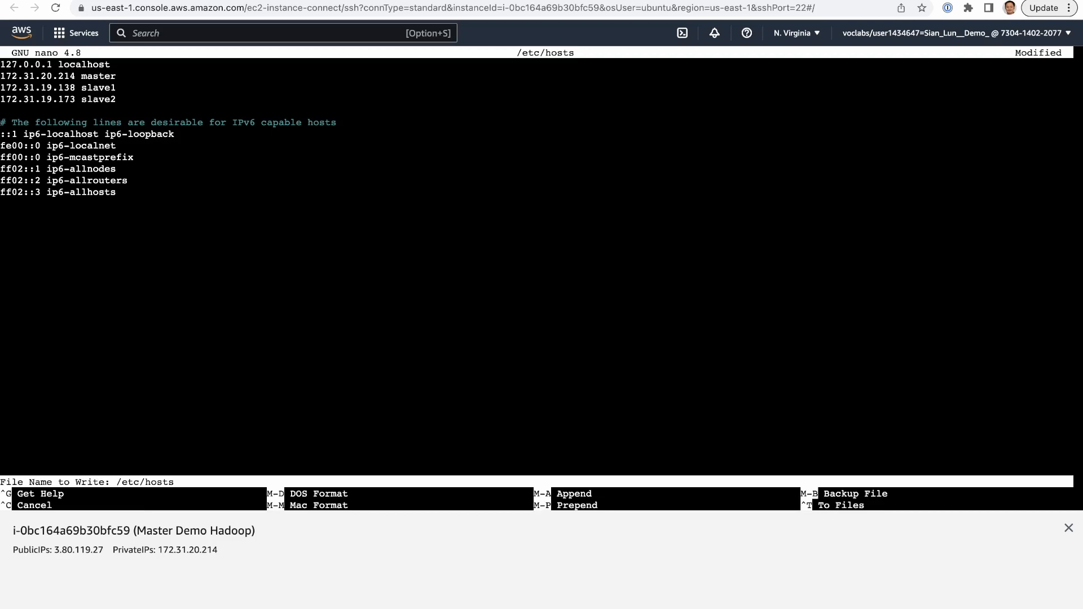
key(Return)
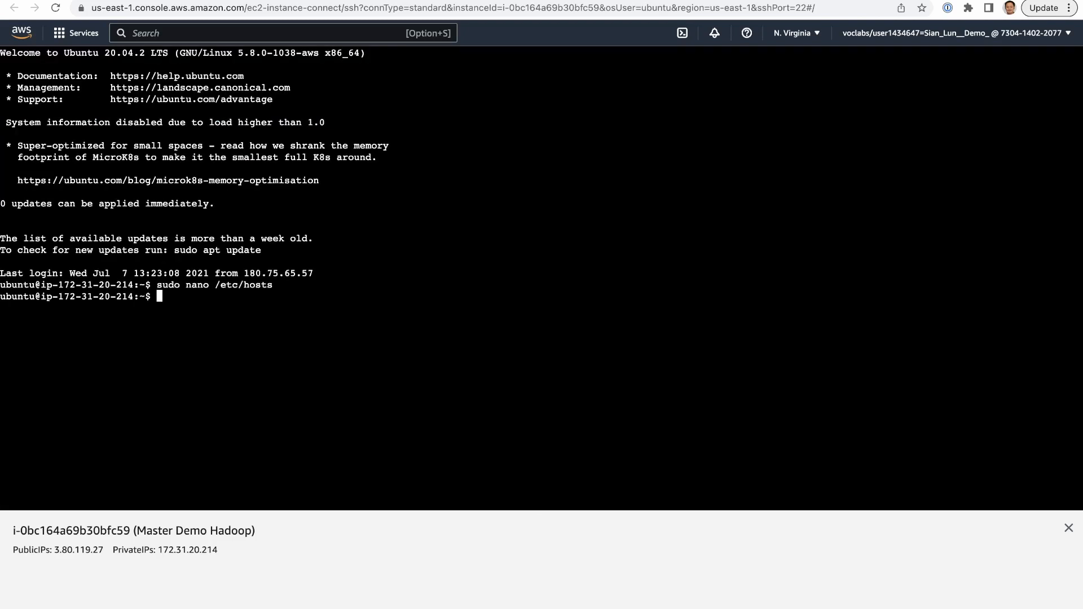
key(Up)
key(Return)
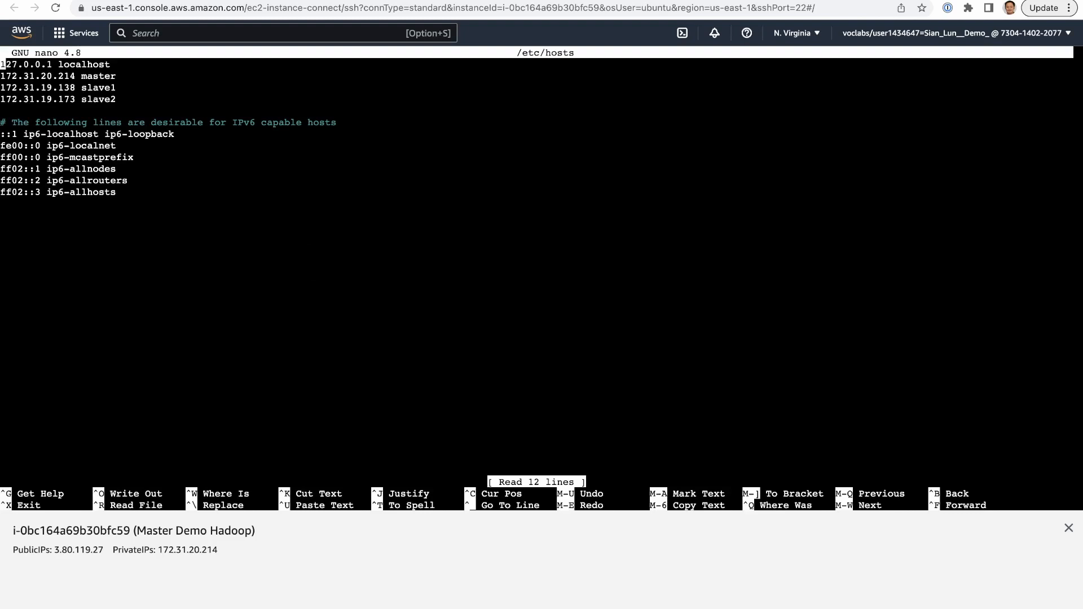
- Exit nano, log out of the Master Demo Hadoop session and close its terminal to return to the instances list
key(ctrl+x)
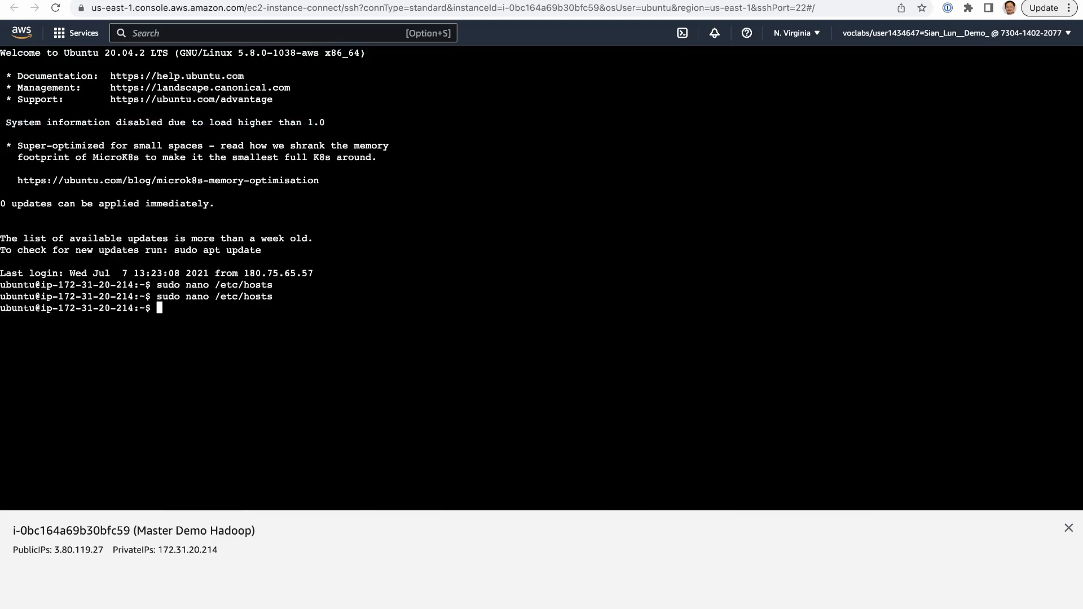
key(ctrl+d)
key(super+w)
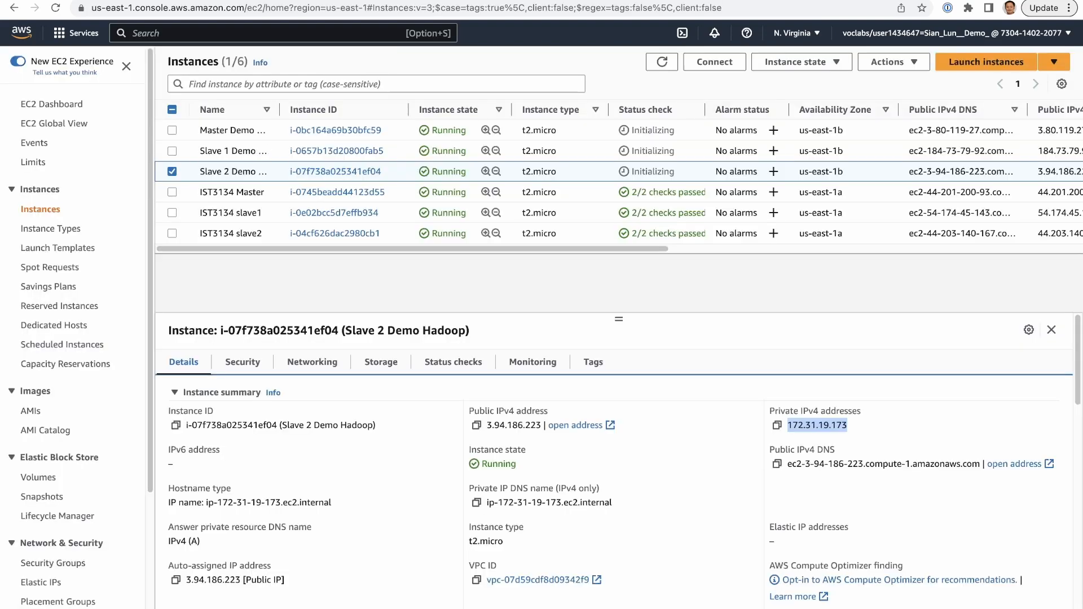
- Connect to the Slave 1 Demo Hadoop instance with EC2 Instance Connect using the user name ubuntu
click(172, 151)
click(172, 171)
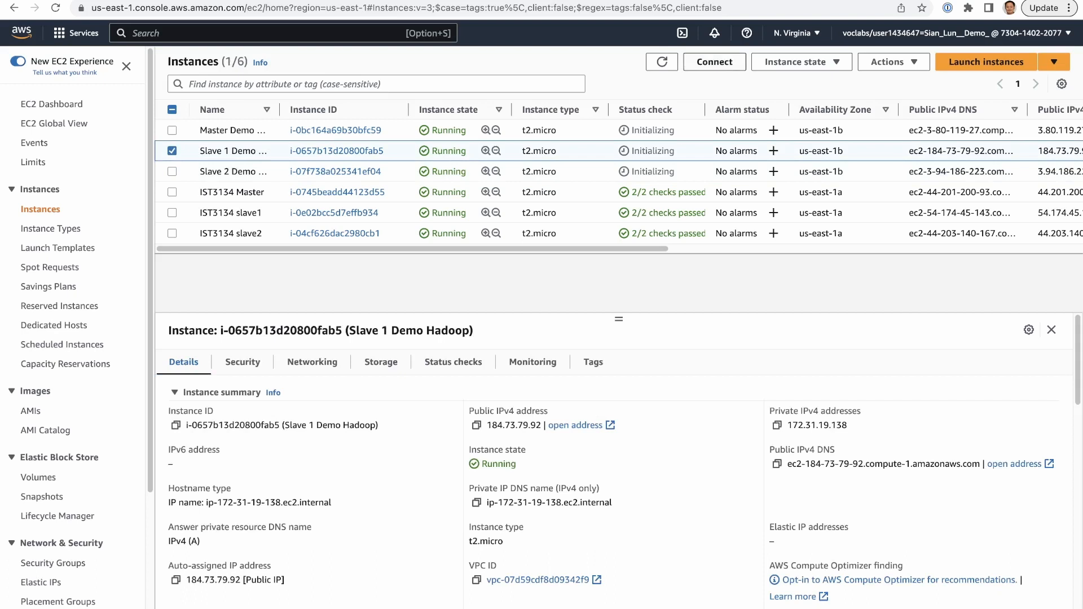
click(714, 61)
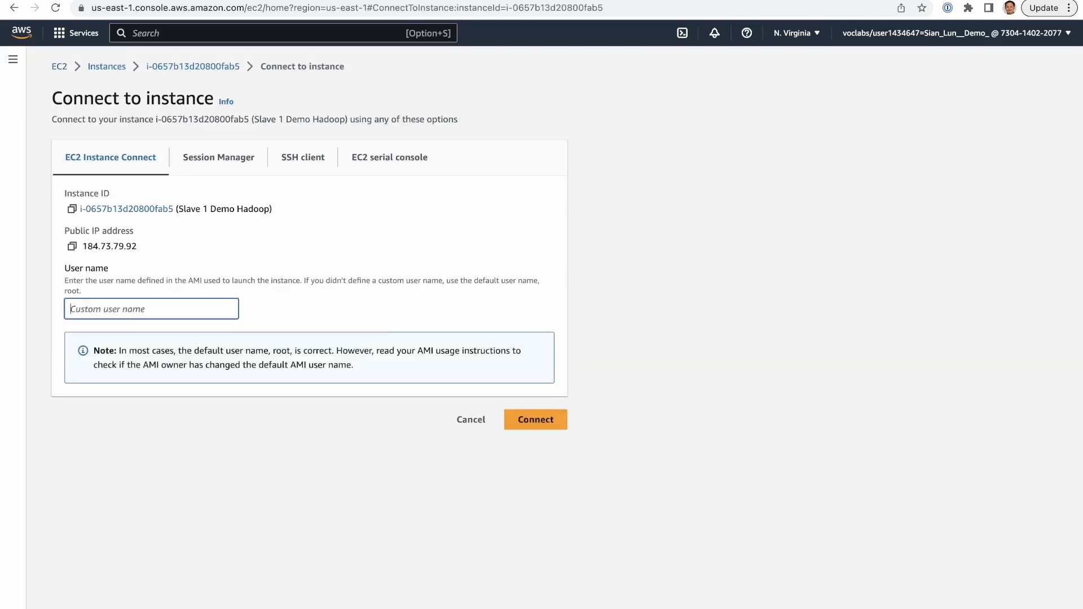
text(ubuntu)
click(536, 419)
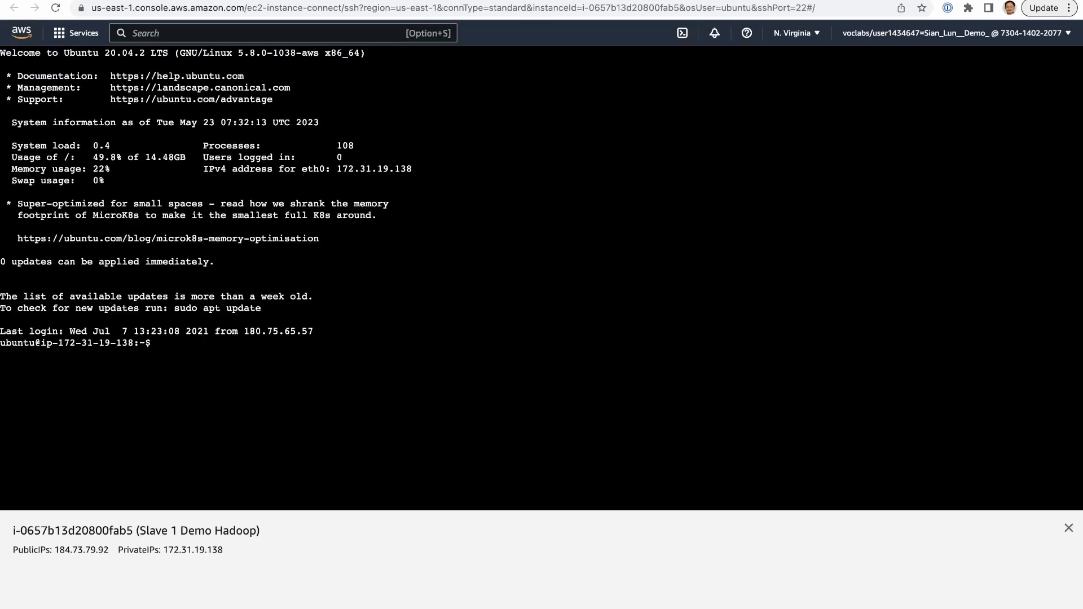
- Open /etc/hosts for editing on Slave 1 with sudo nano
text(sudo nano /etc/hosts)
key(Return)
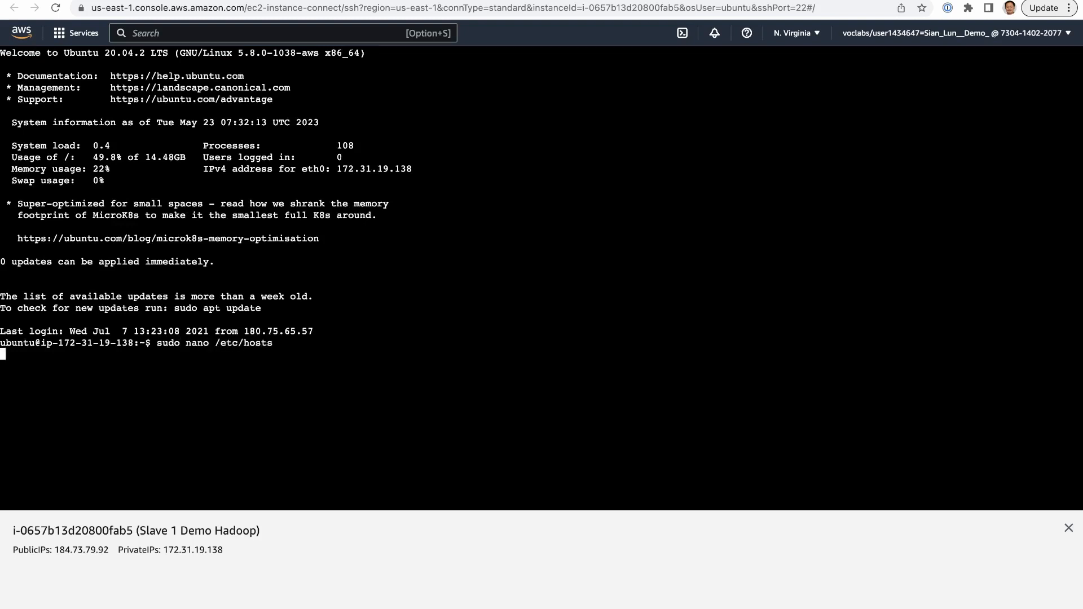
- Replace the old node entries with the copied ones: 172.31.20.214 master, 172.31.19.138 slave1 and 172.31.19.173 slave2
key(Down)
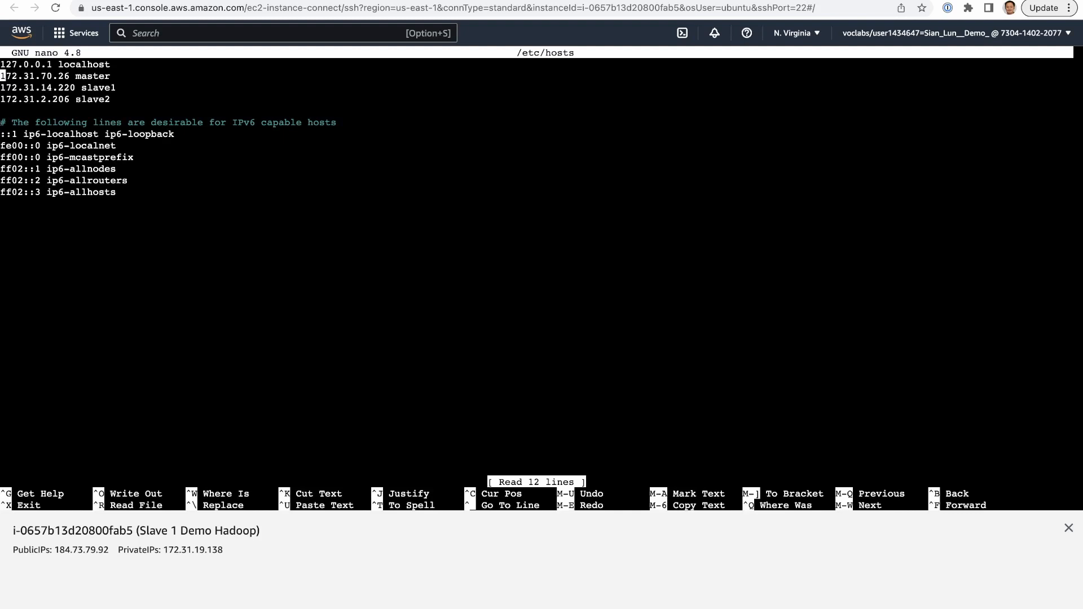
key(super+v)
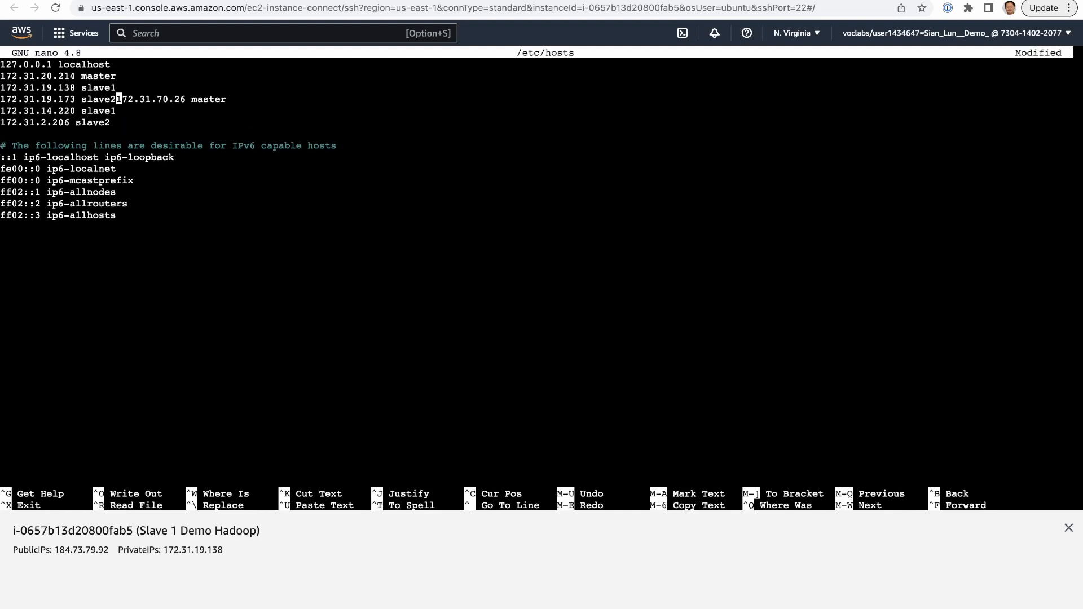
key(Return)
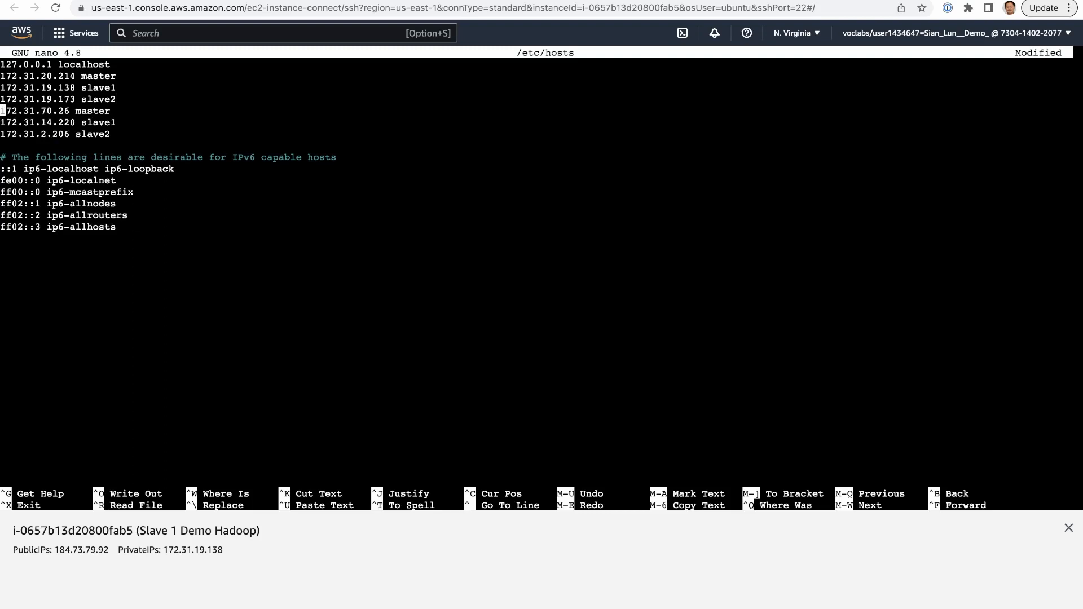
key(ctrl+k)
key(ctrl+k)
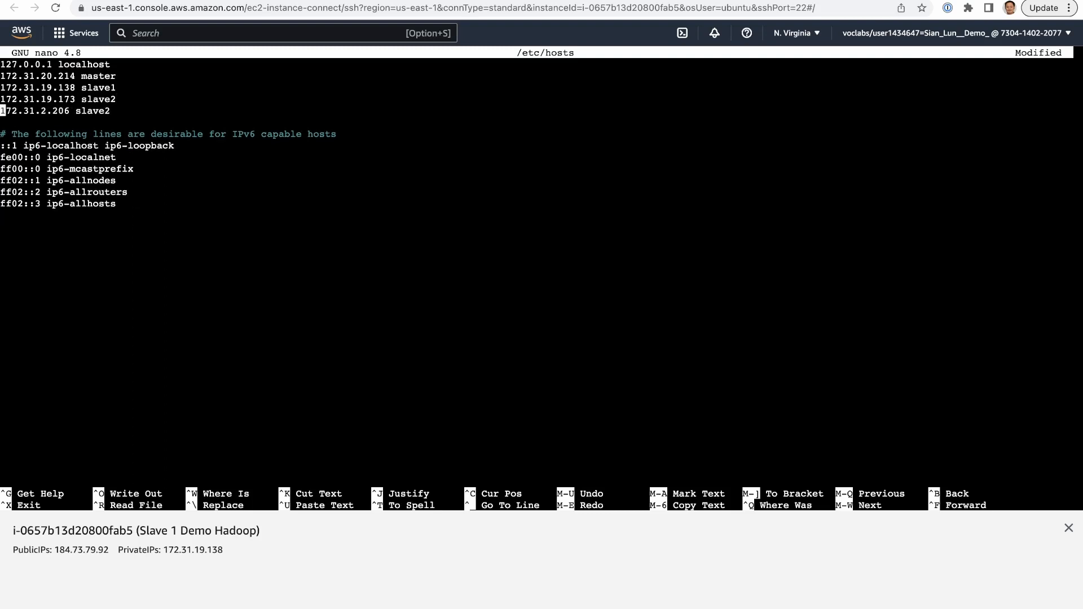
key(ctrl+k)
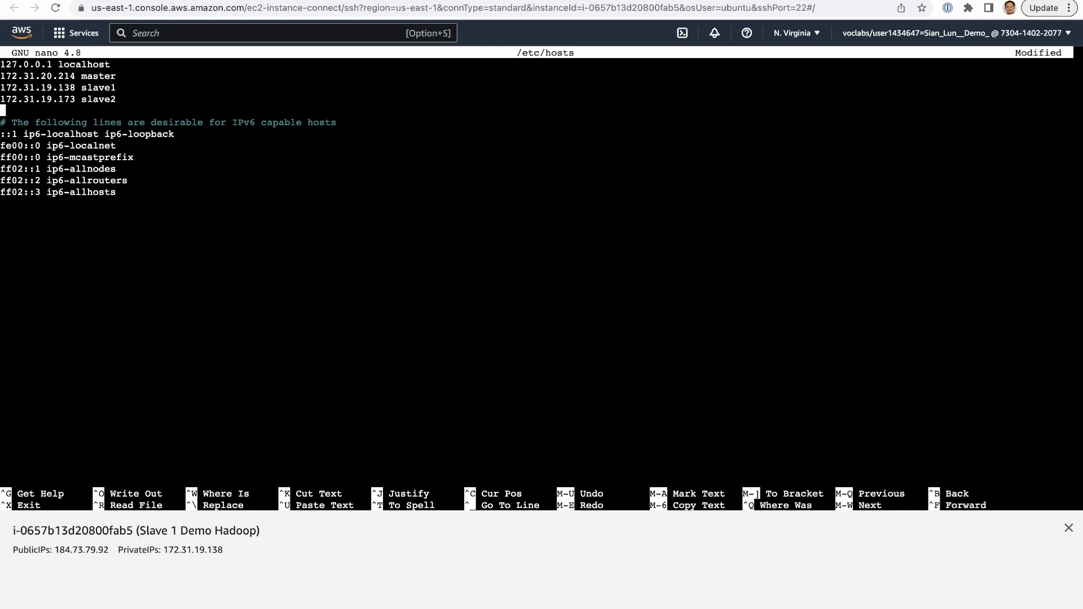
- Save /etc/hosts on Slave 1 and exit nano, and end the Slave 1 session by closing its terminal
key(ctrl+x)
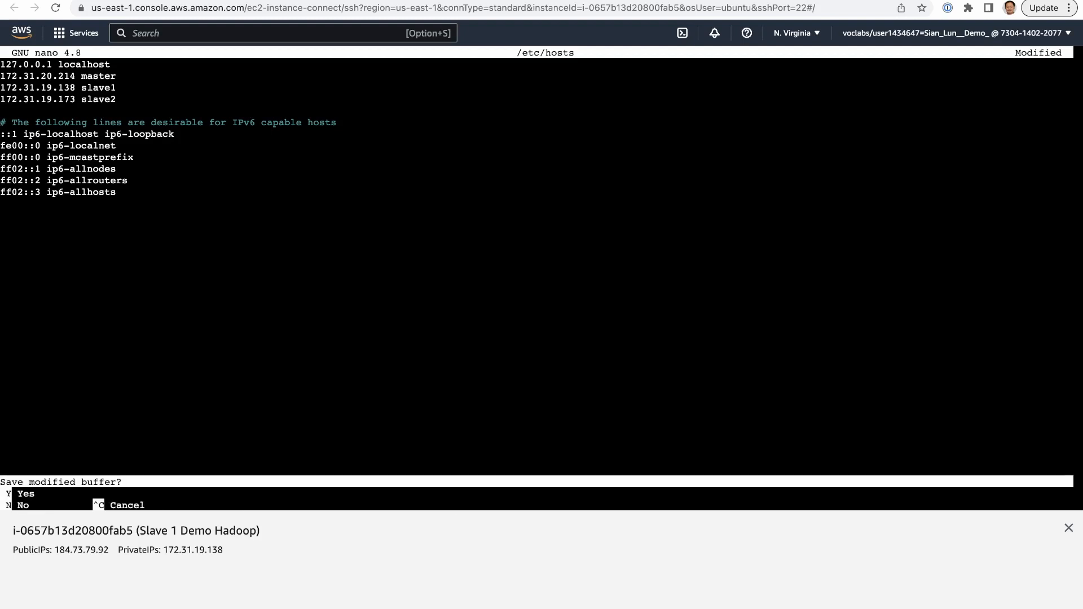
key(y)
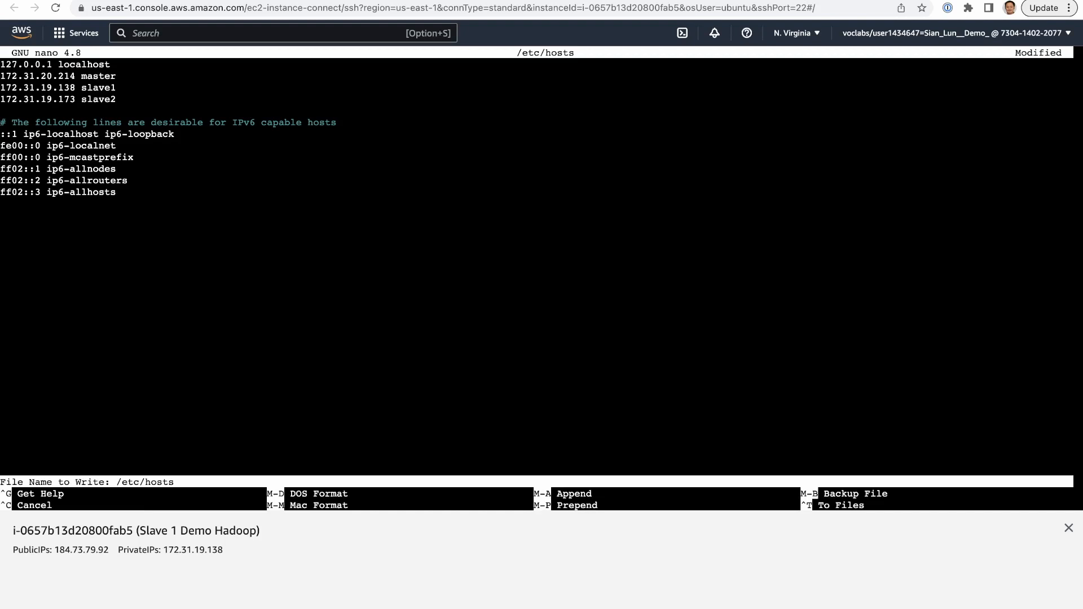
key(Return)
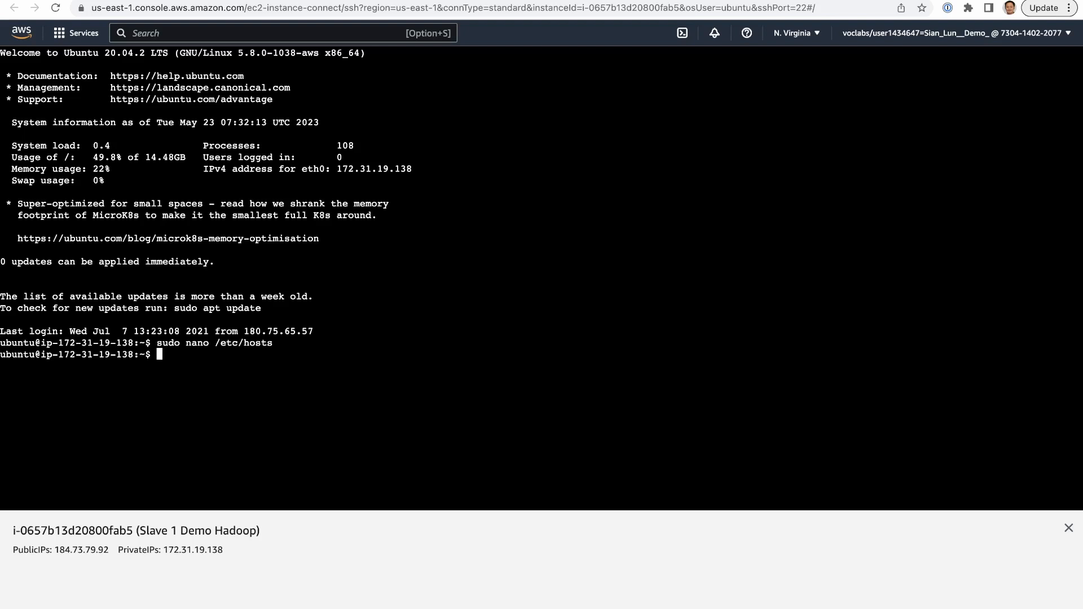
key(ctrl+d)
key(super+w)
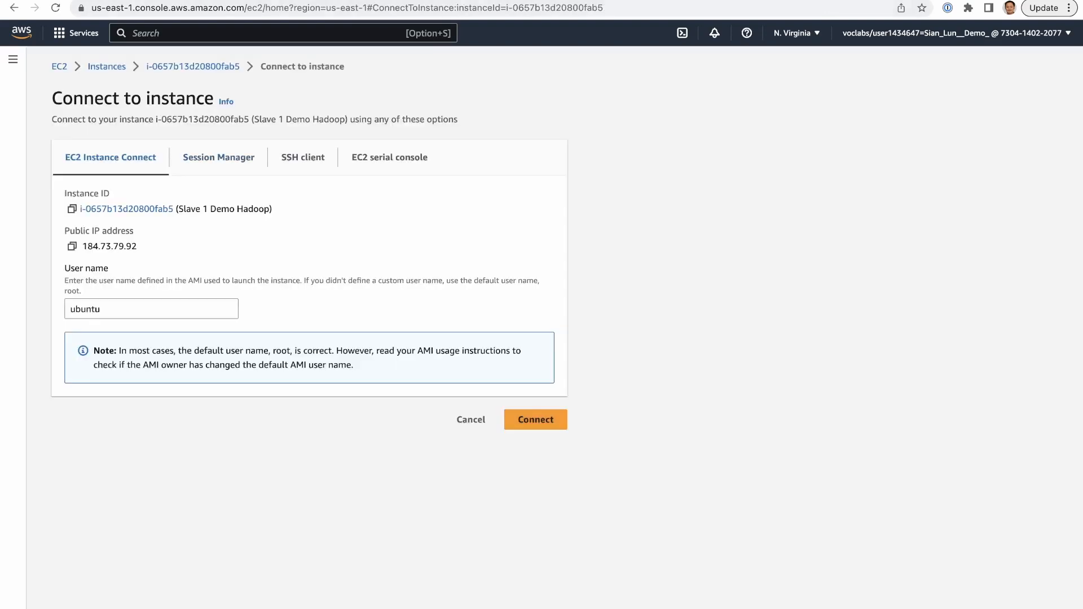
- Connect to the Slave 2 Demo Hadoop instance with EC2 Instance Connect using the user name ubuntu
click(107, 67)
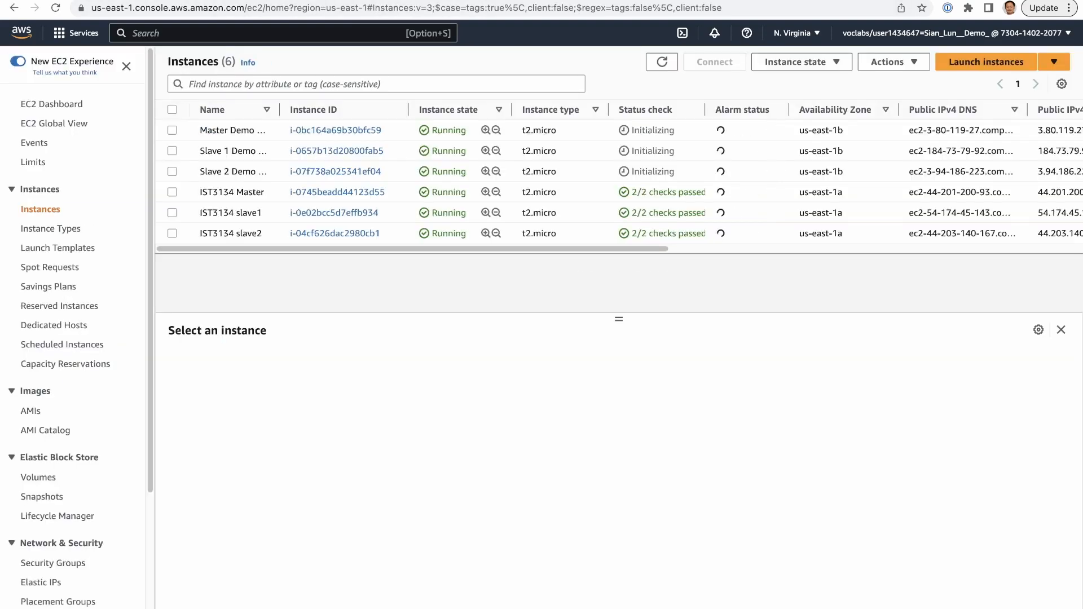
click(172, 172)
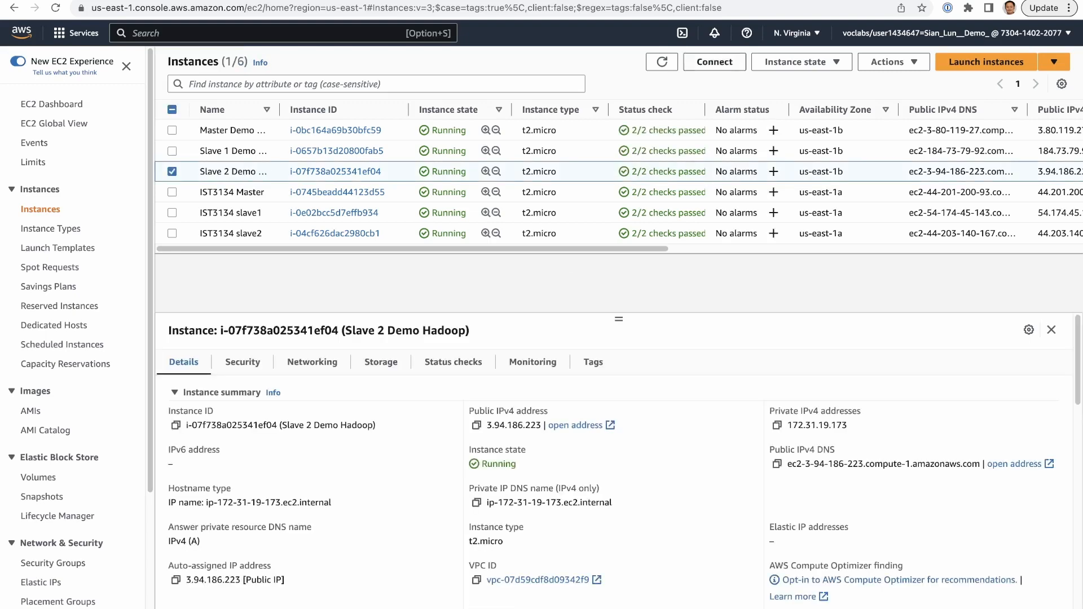
click(714, 62)
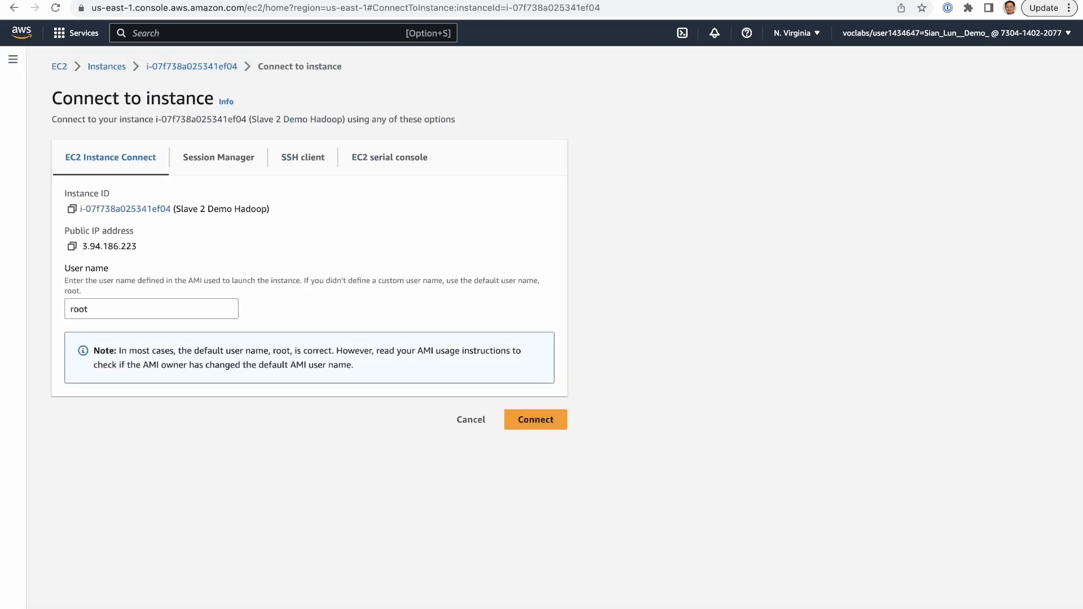
double_click(79, 309)
key(BackSpace)
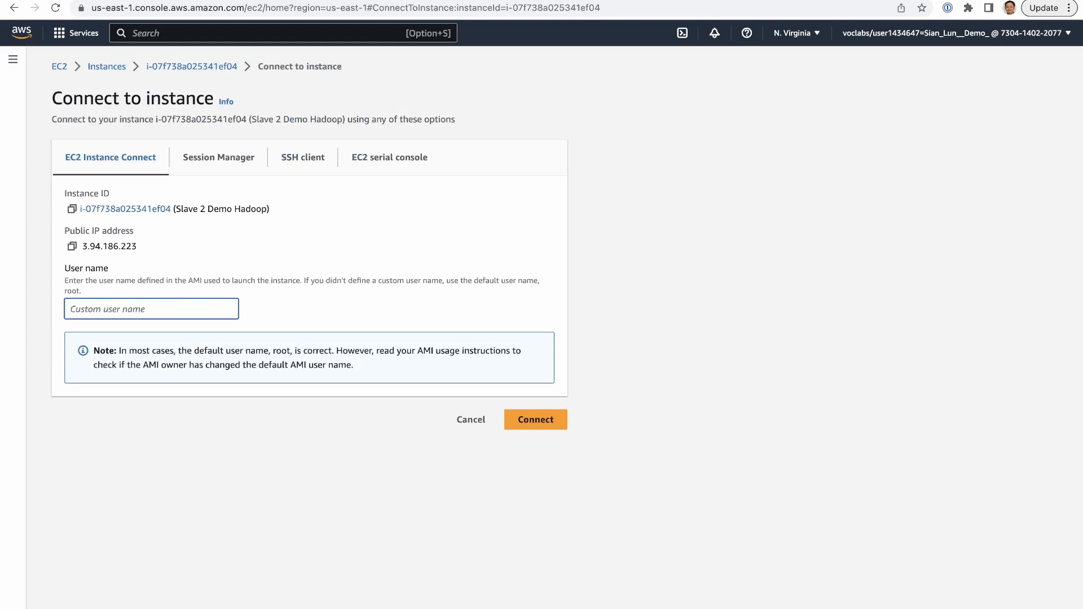
text(ubuntu)
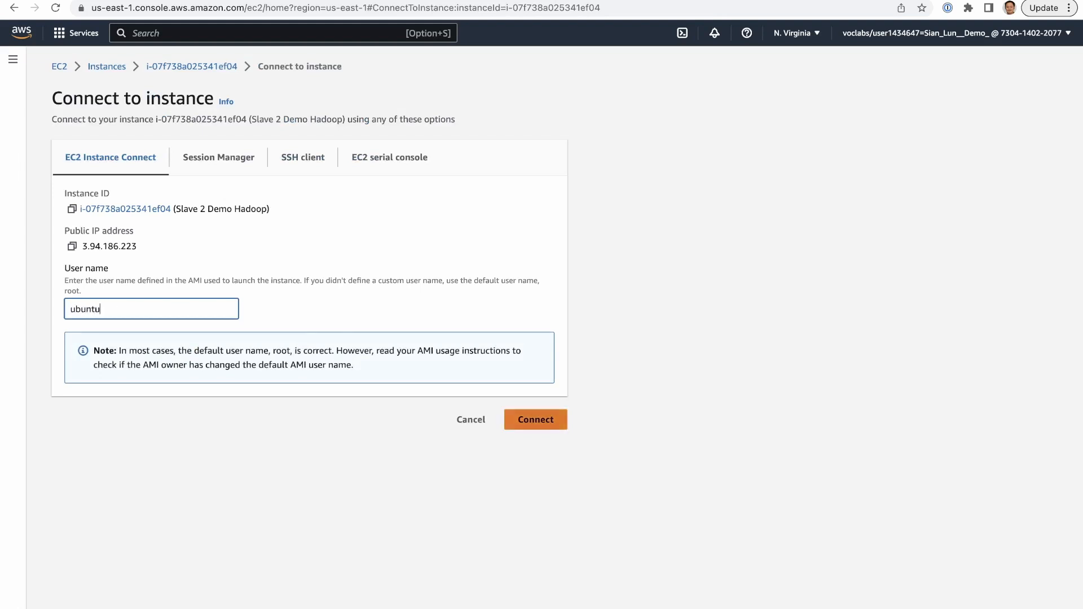
click(535, 419)
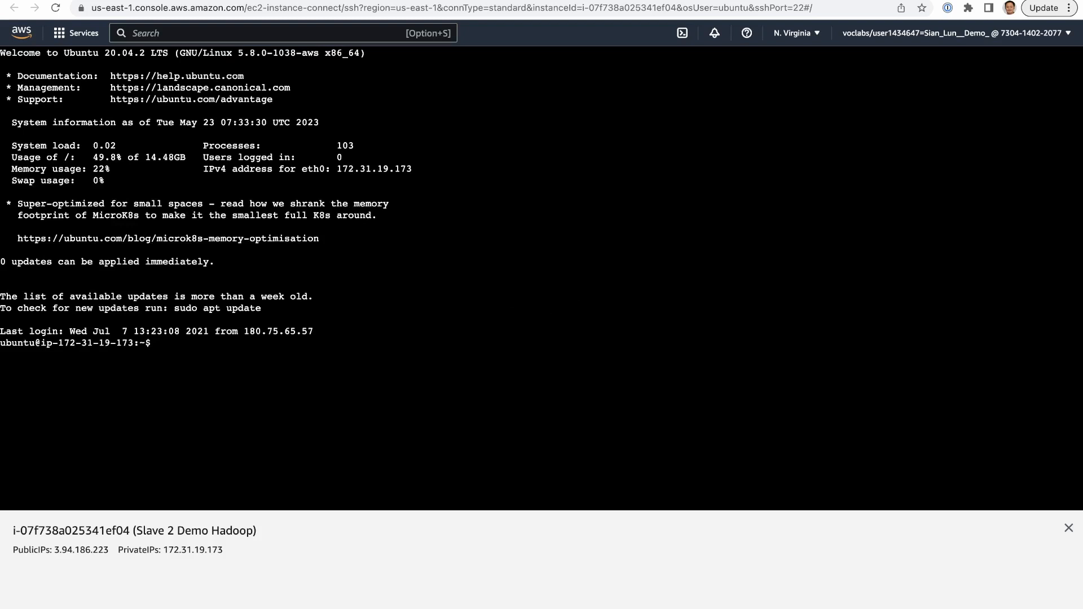
- Open /etc/hosts for editing on Slave 2 with sudo nano
text(sudo nano /etc/hosts)
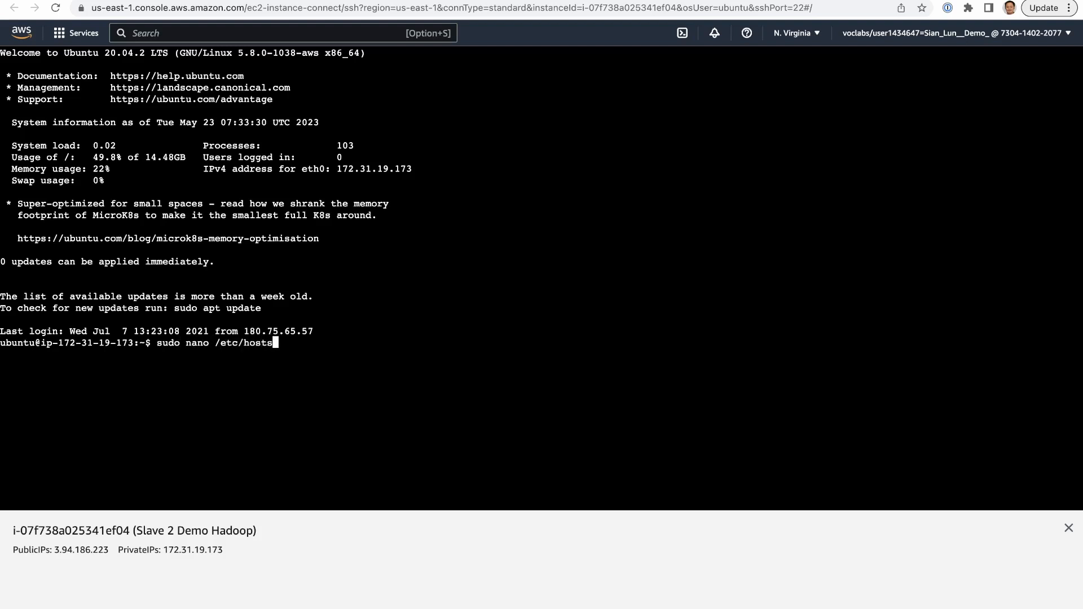
key(Return)
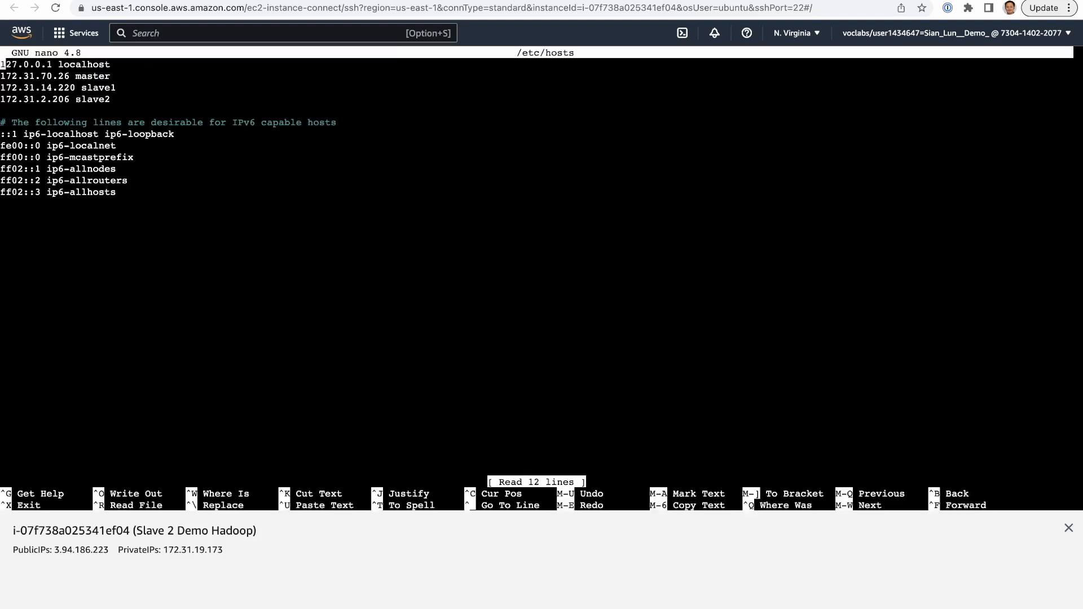
- Paste the entries 172.31.20.214 master, 172.31.19.138 slave1 and 172.31.19.173 slave2 below localhost, and delete the three old node entries
key(Down)
key(Return)
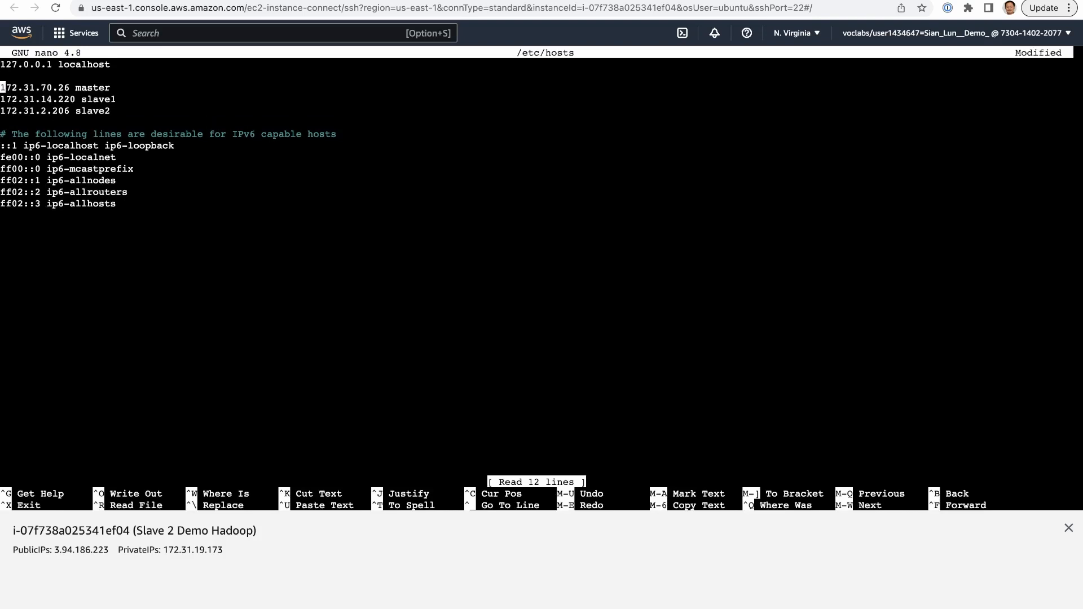
key(Up)
key(super+v)
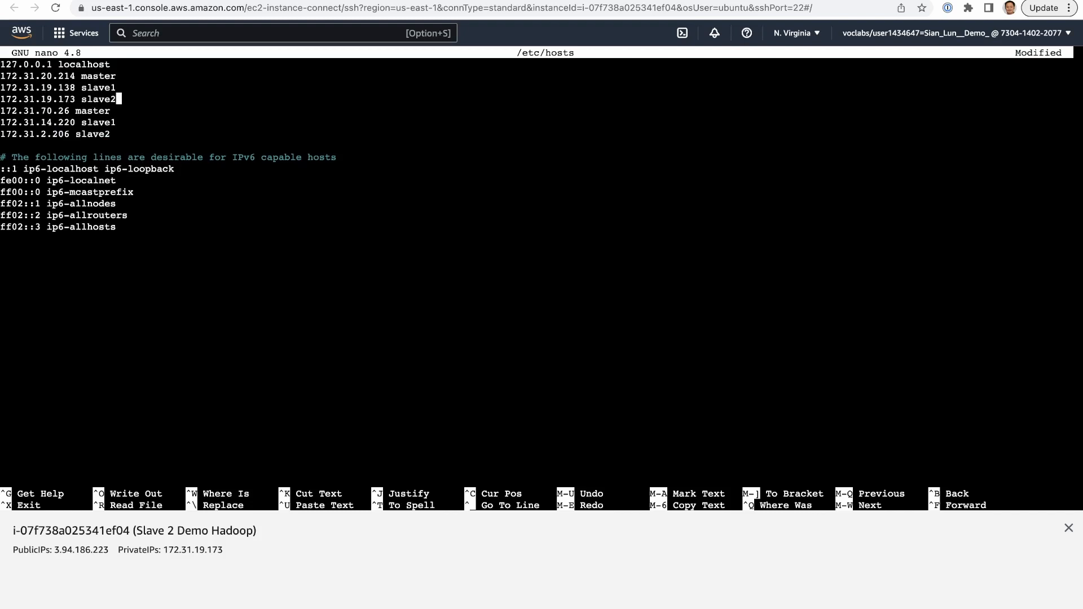
key(Down)
key(ctrl+k)
key(ctrl+k)
key(ctrl+k)
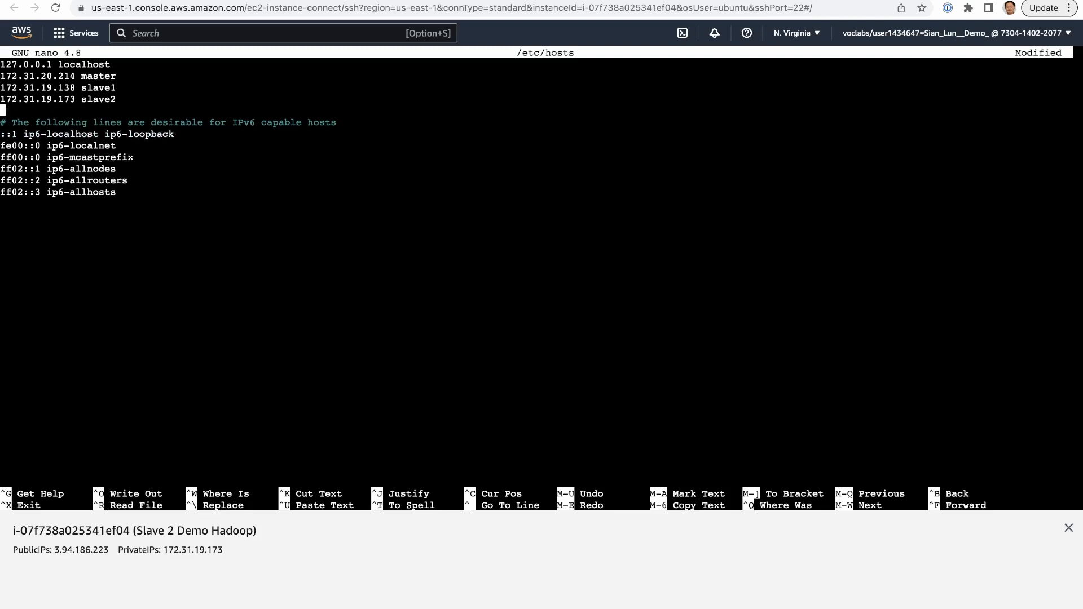
- Save the changes to /etc/hosts on Slave 2 and exit nano
key(ctrl+x)
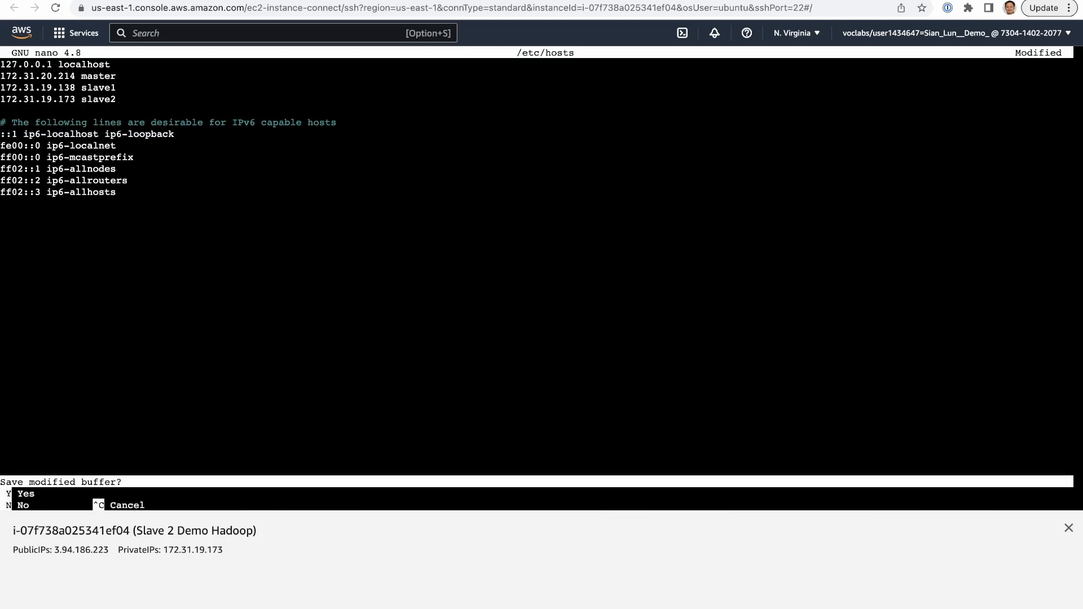
key(y)
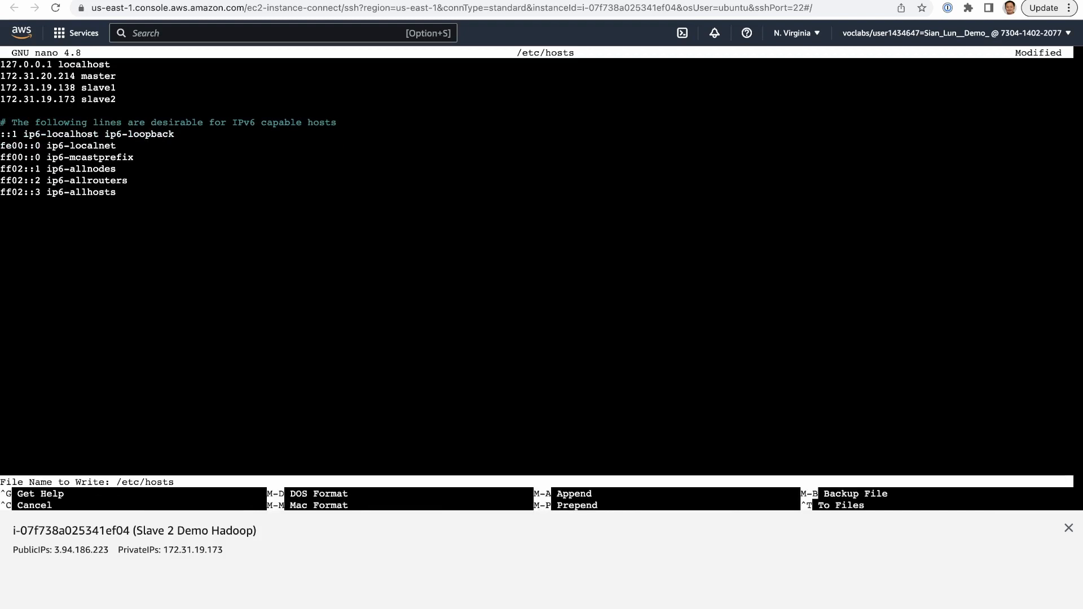
key(Return)
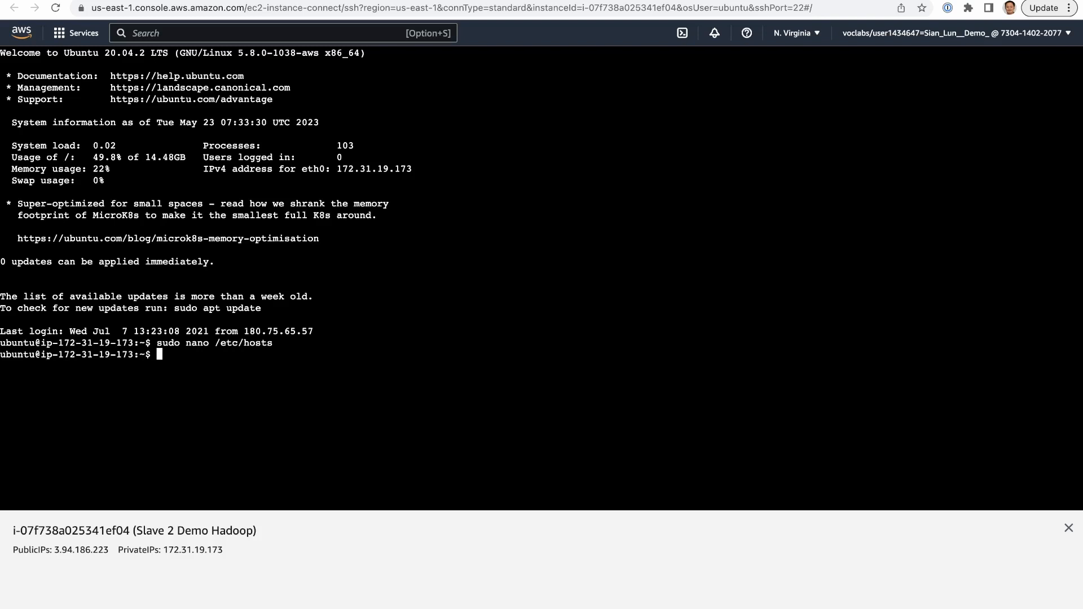
- Test the connection from Slave 2 to the master with ping master, and stop it after a few replies
text(ping)
text(master)
key(Return)
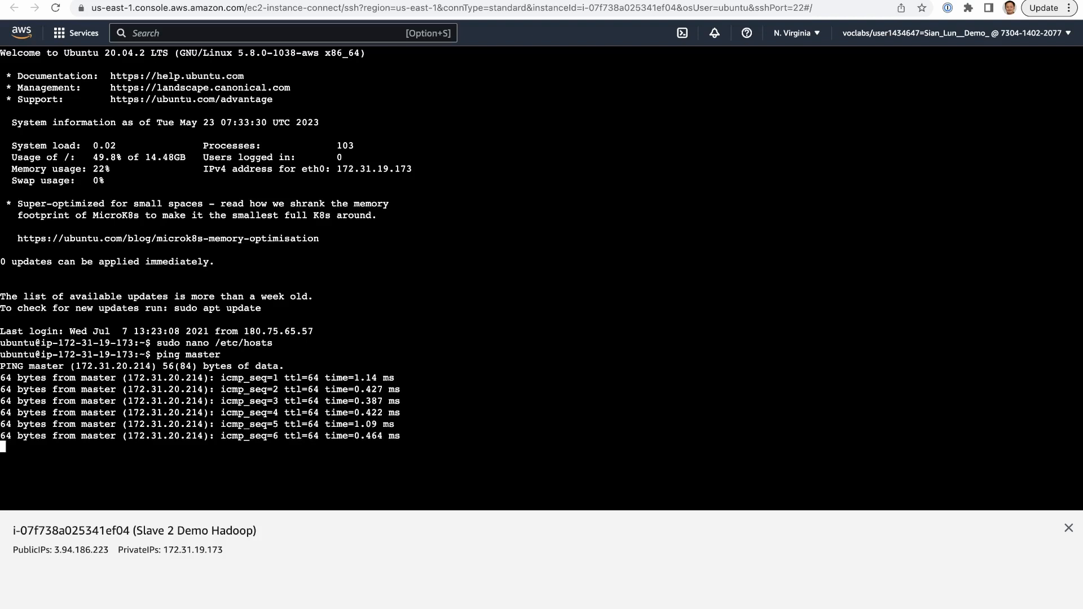
key(ctrl+c)
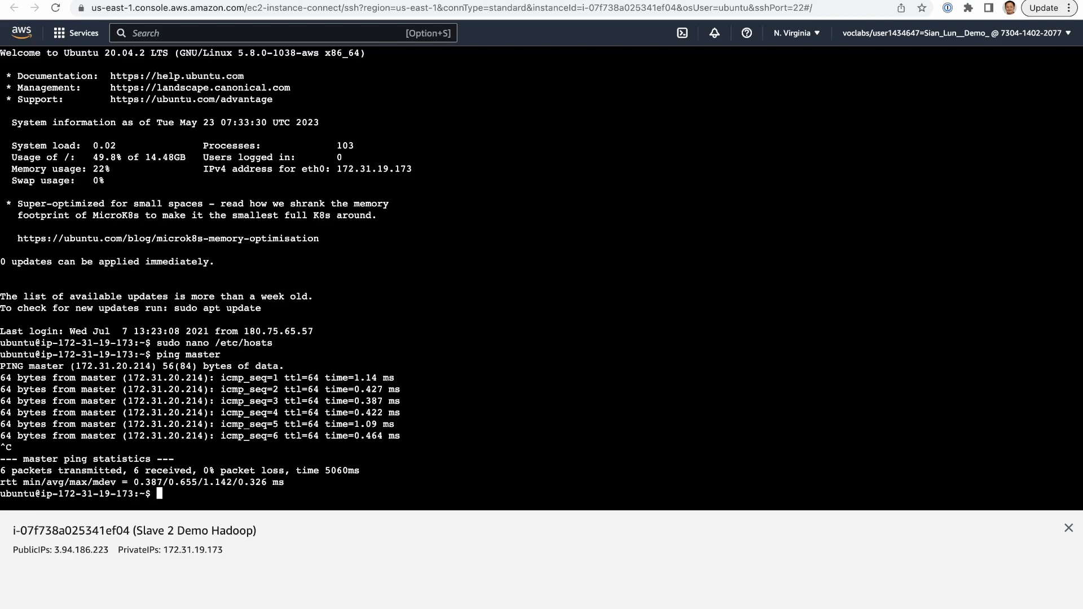
- Test the connection from Slave 2 to the other slave with ping slave1, and stop it after a few replies
text(ping slave1)
key(Return)
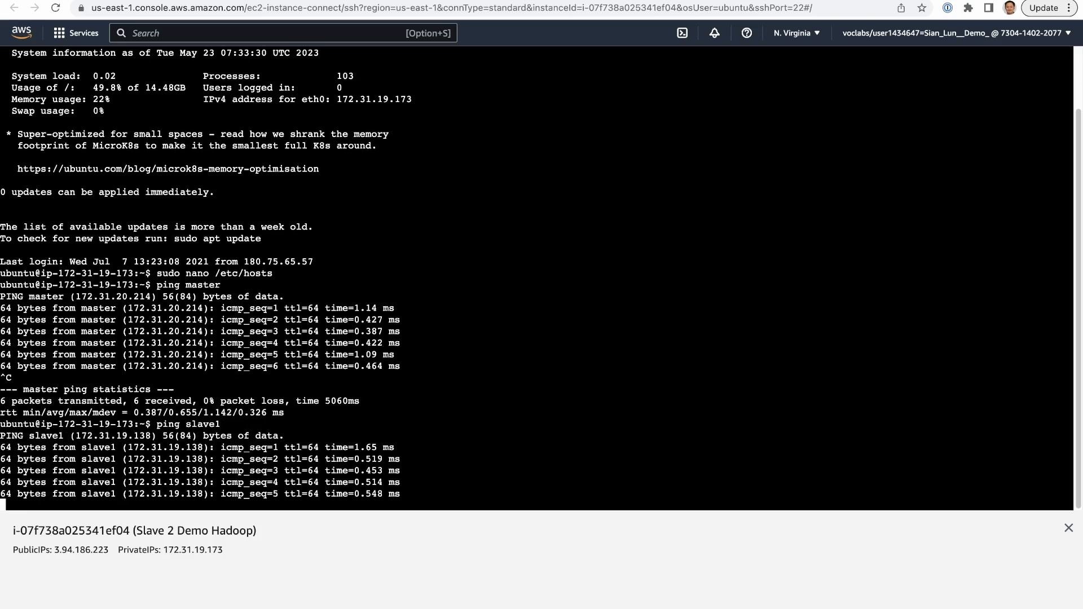
key(ctrl+c)
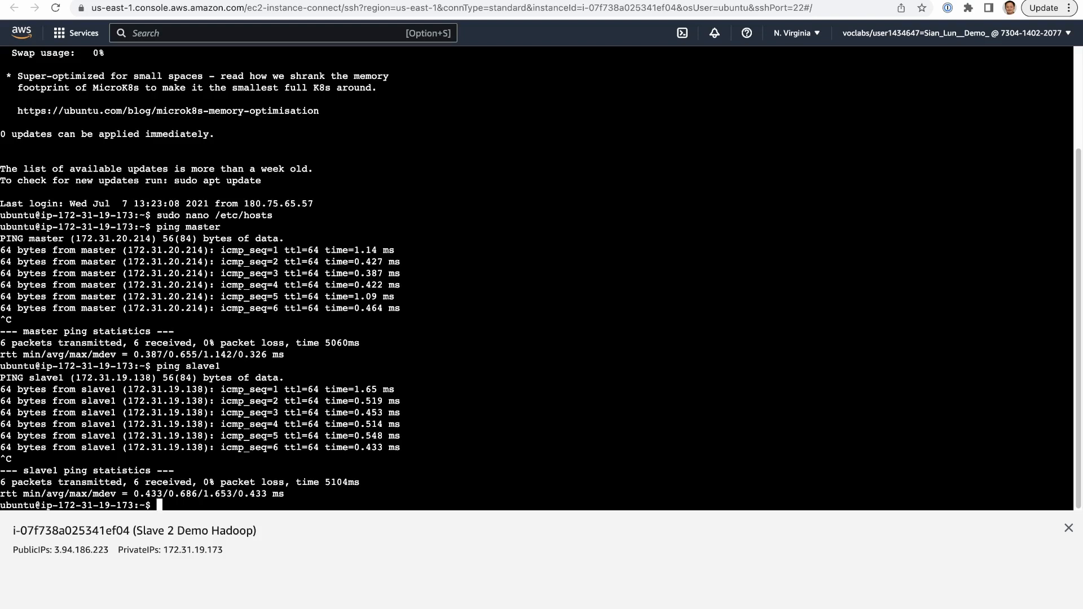
- Log out of the Slave 2 session, close its terminal and return to the instances list
key(ctrl+d)
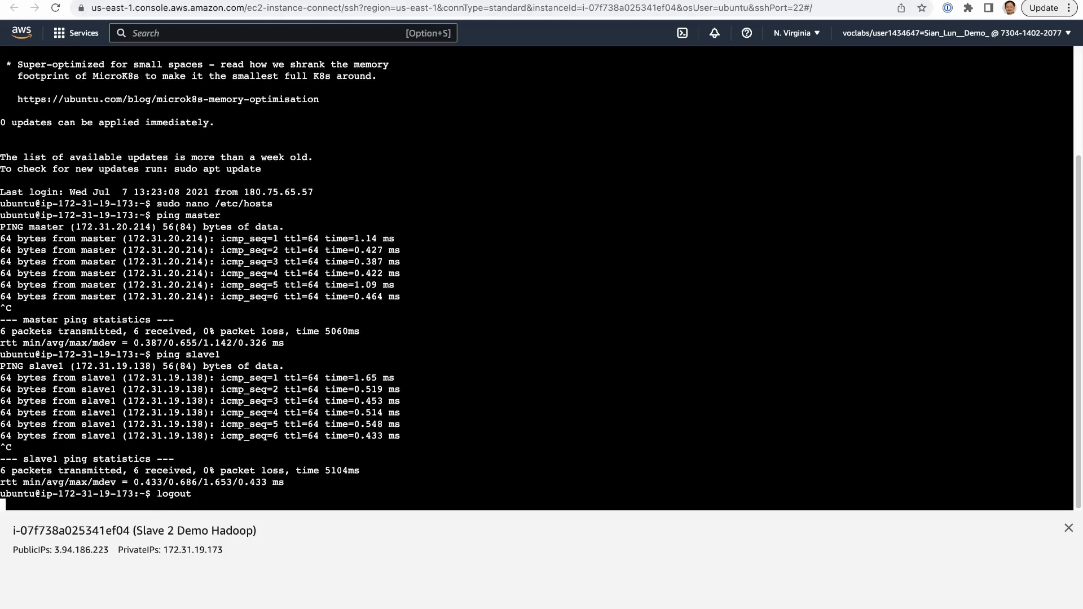
key(super+w)
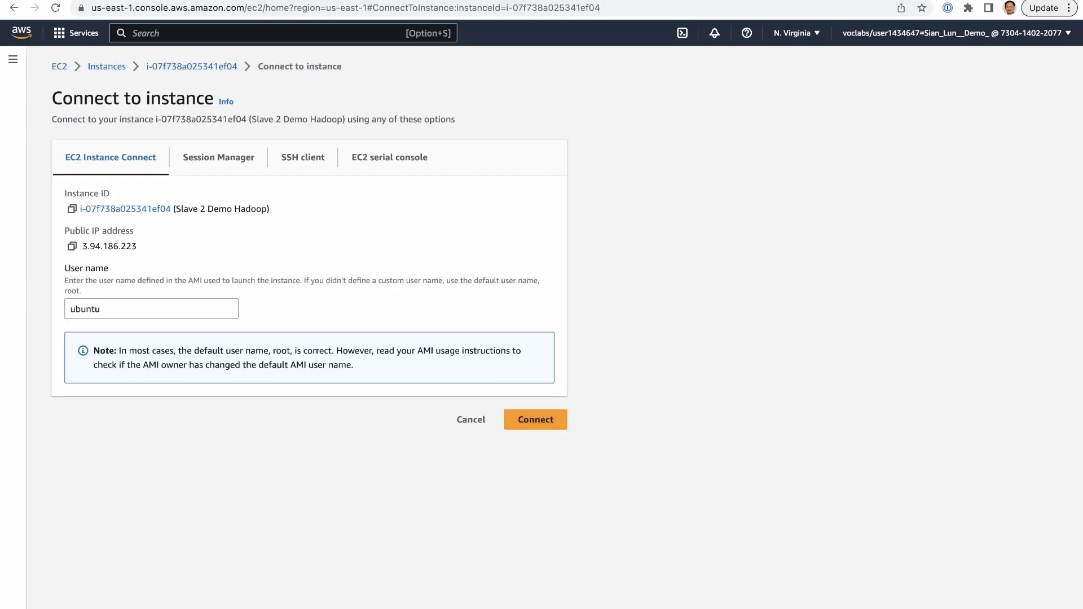
click(107, 66)
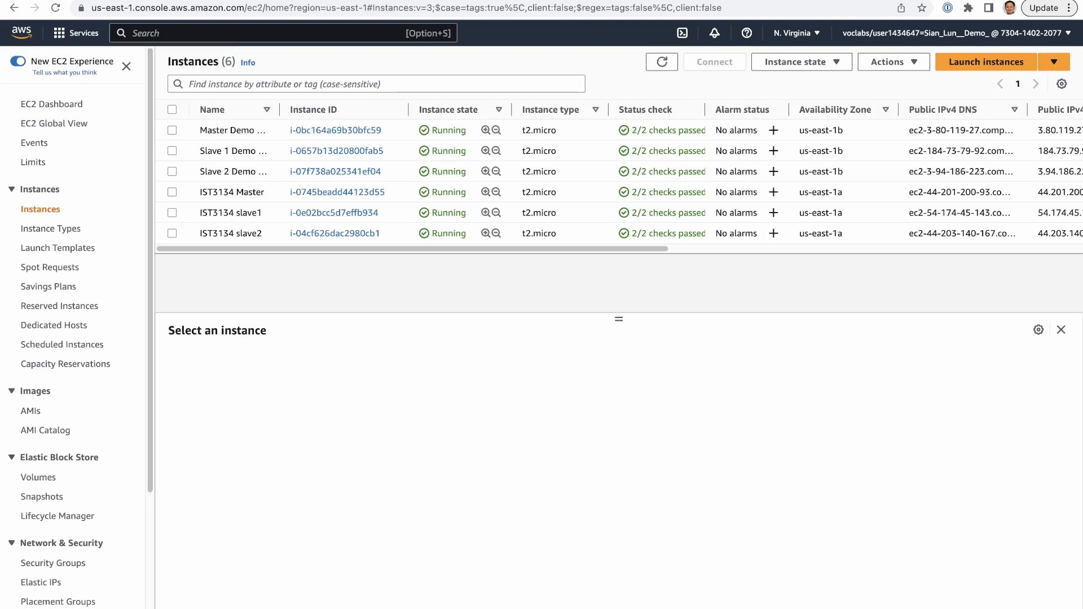
- Connect to the Master Demo Hadoop instance with EC2 Instance Connect using the user name ubuntu
click(172, 130)
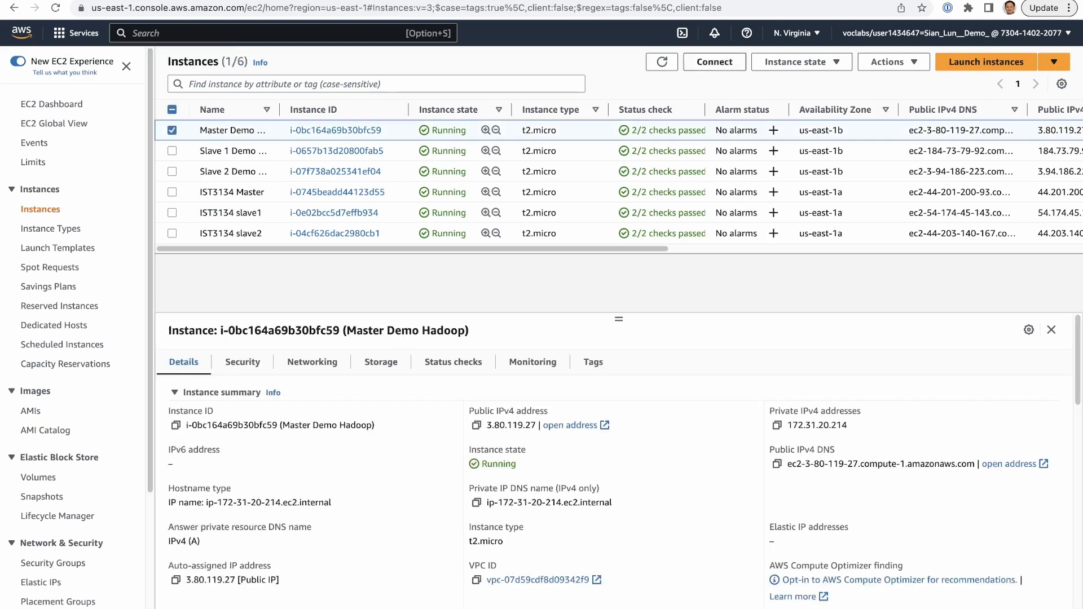
click(715, 61)
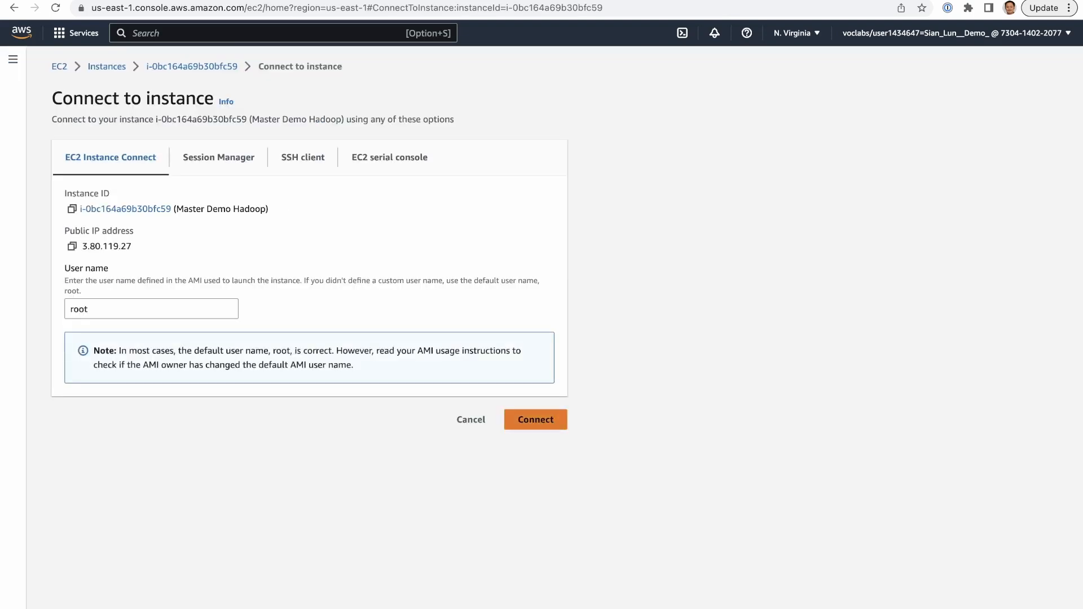
click(152, 310)
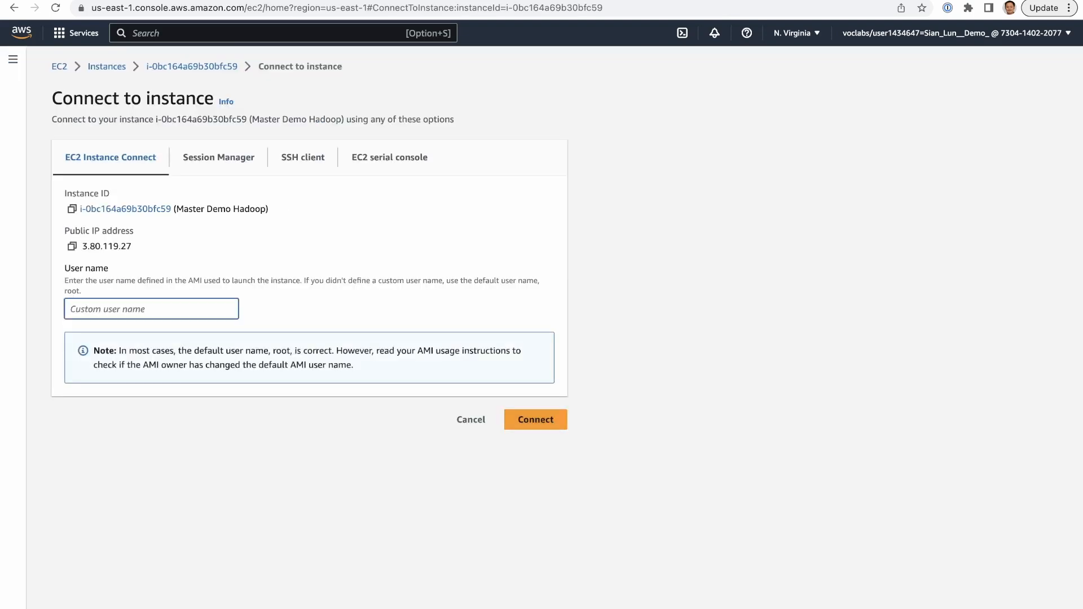
text(ubuntu)
click(536, 419)
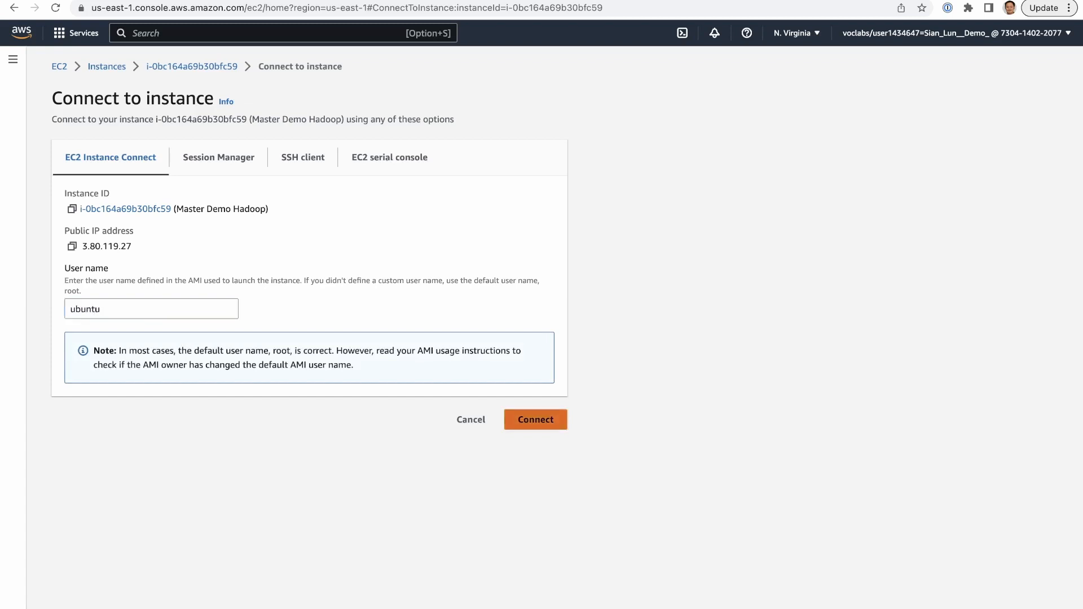